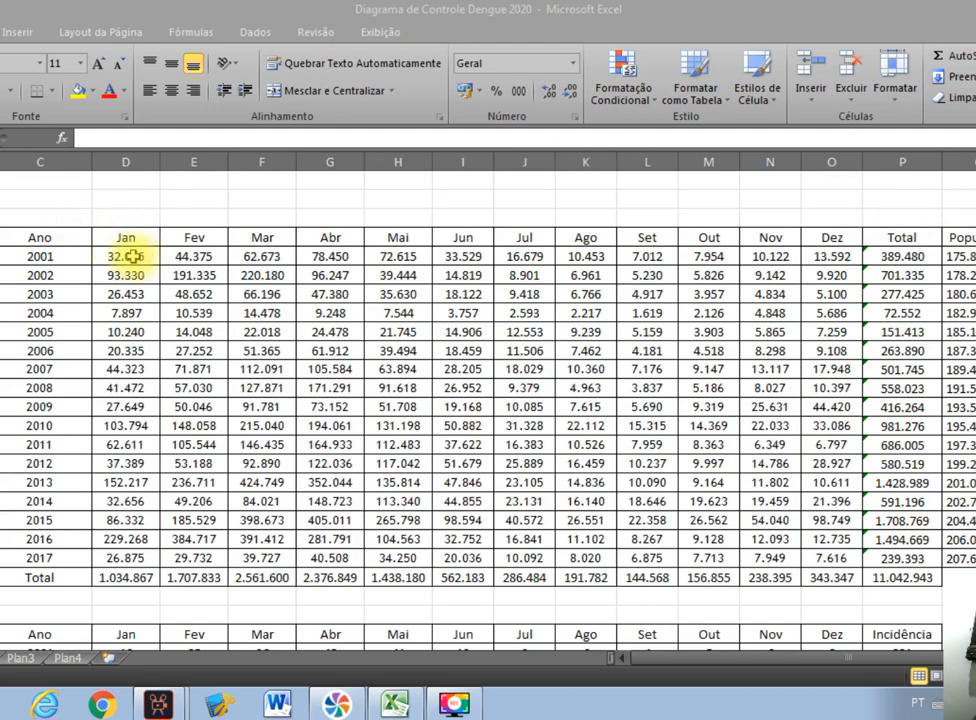
- Examine the January and February 2001 dengue case counts together with the 2001 population value
{"action": "left_click", "coordinate": [127, 256]}
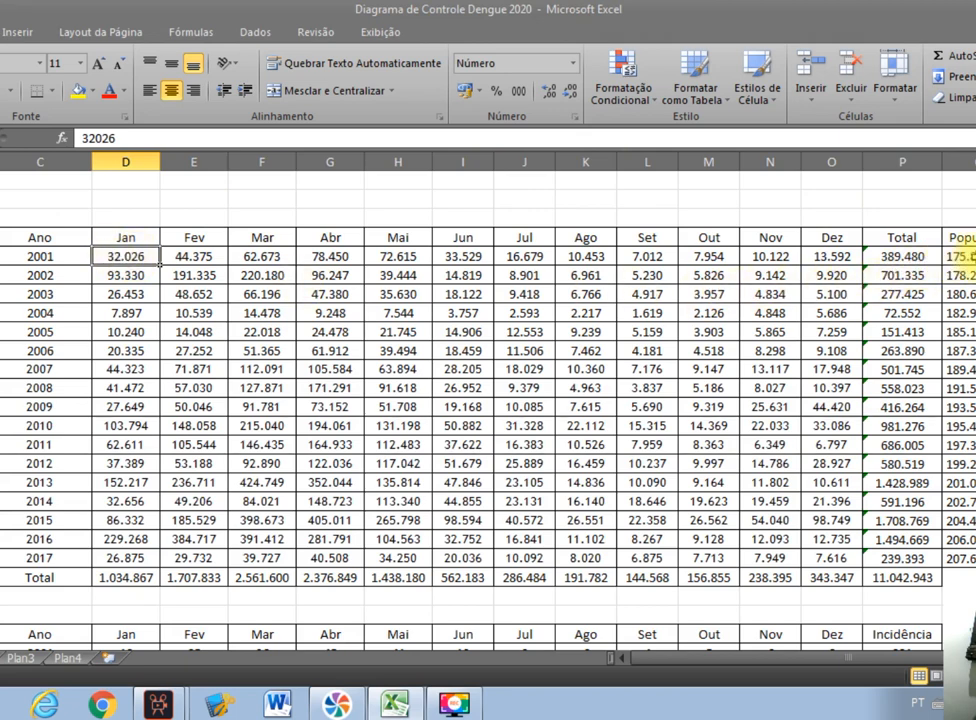
{"action": "left_click", "coordinate": [968, 257]}
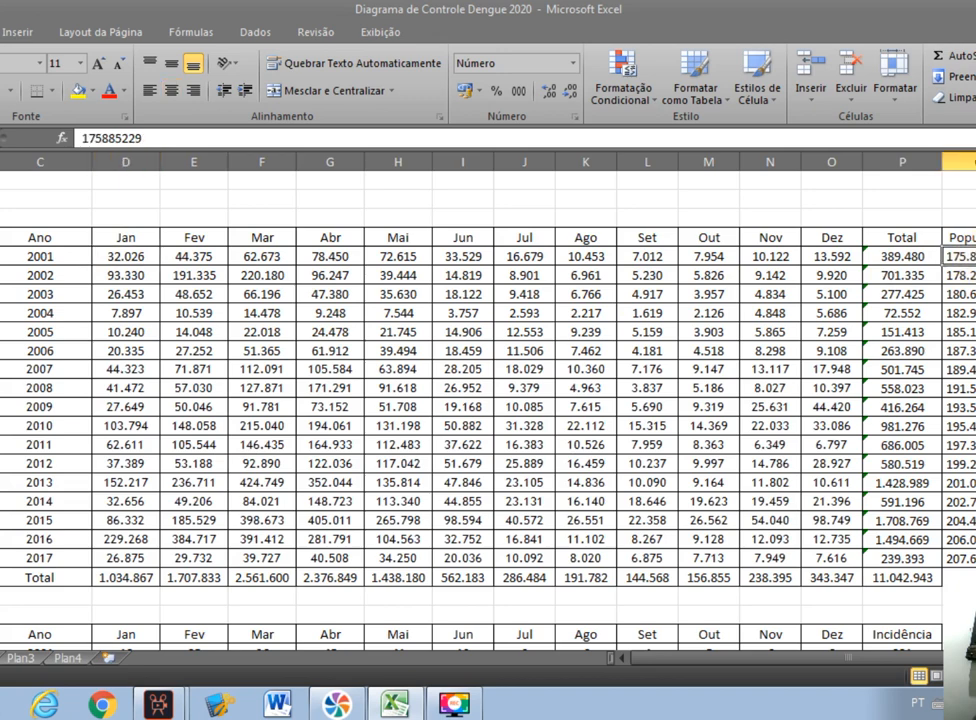
{"action": "left_click", "coordinate": [203, 257]}
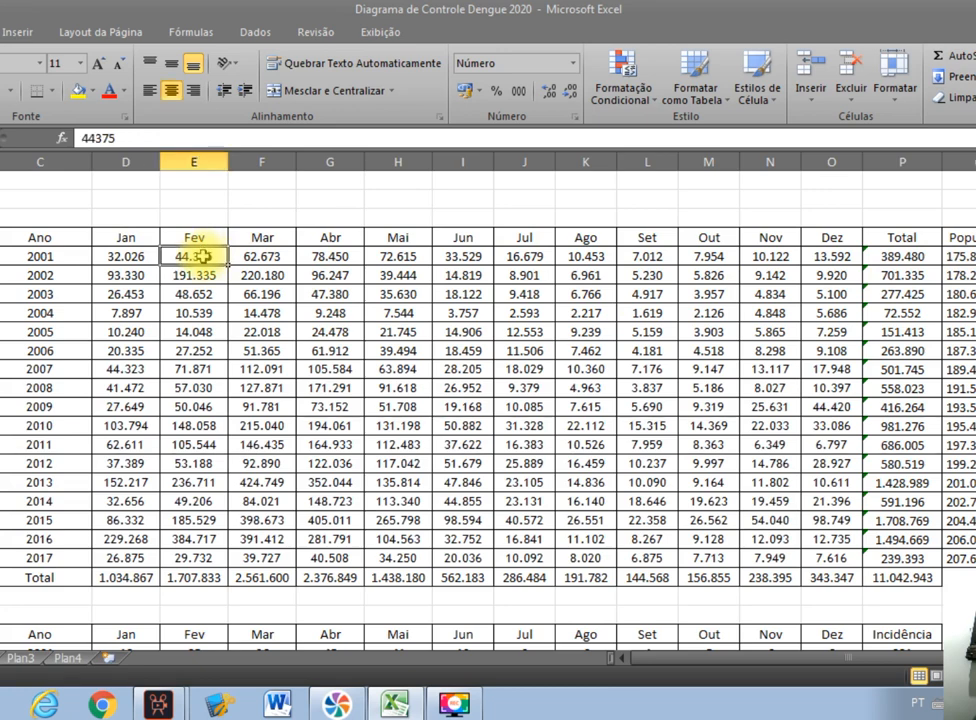
{"action": "left_click", "coordinate": [958, 257]}
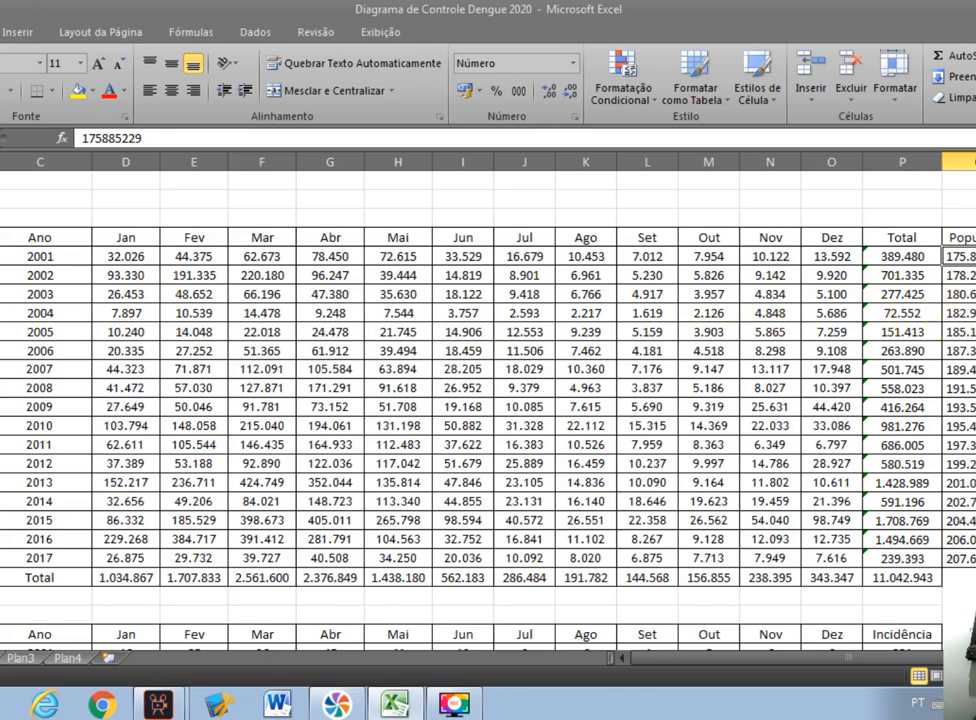
- Inspect the January incidence formulas for 2001 to 2007 in the monthly incidence table
{"action": "scroll", "coordinate": [470, 400], "scroll_direction": "down", "scroll_amount": 7}
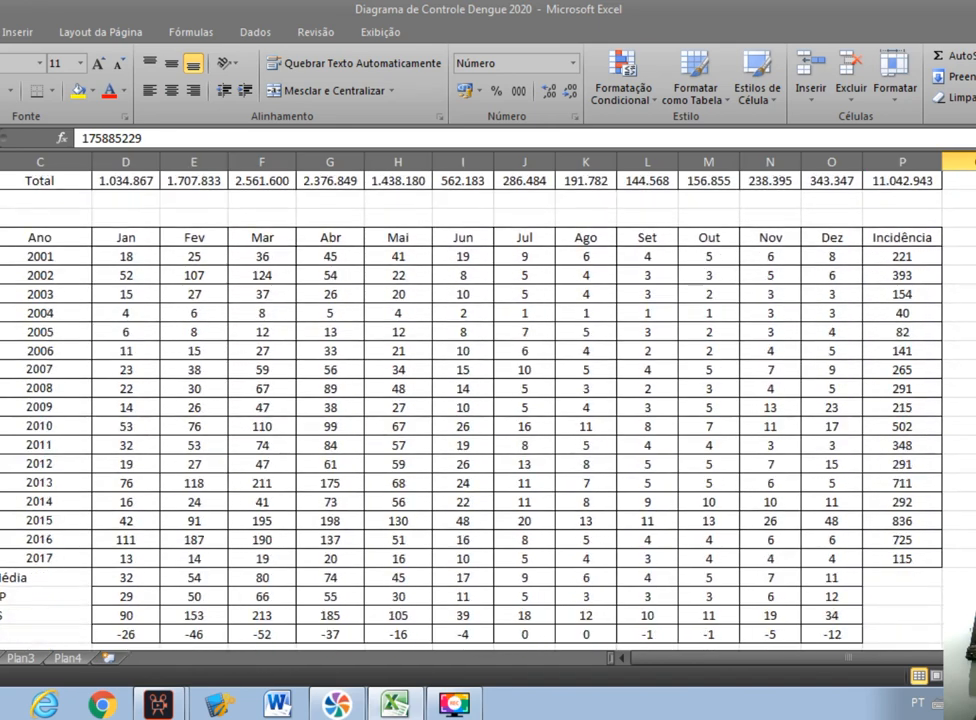
{"action": "scroll", "coordinate": [470, 400], "scroll_direction": "up", "scroll_amount": 1}
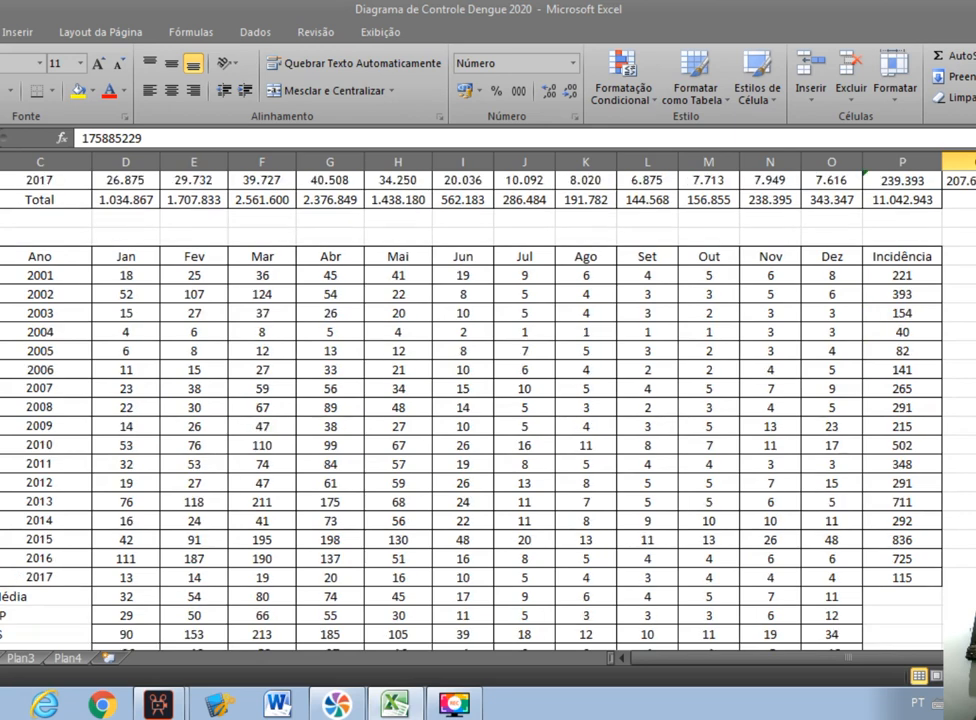
{"action": "left_click", "coordinate": [129, 278]}
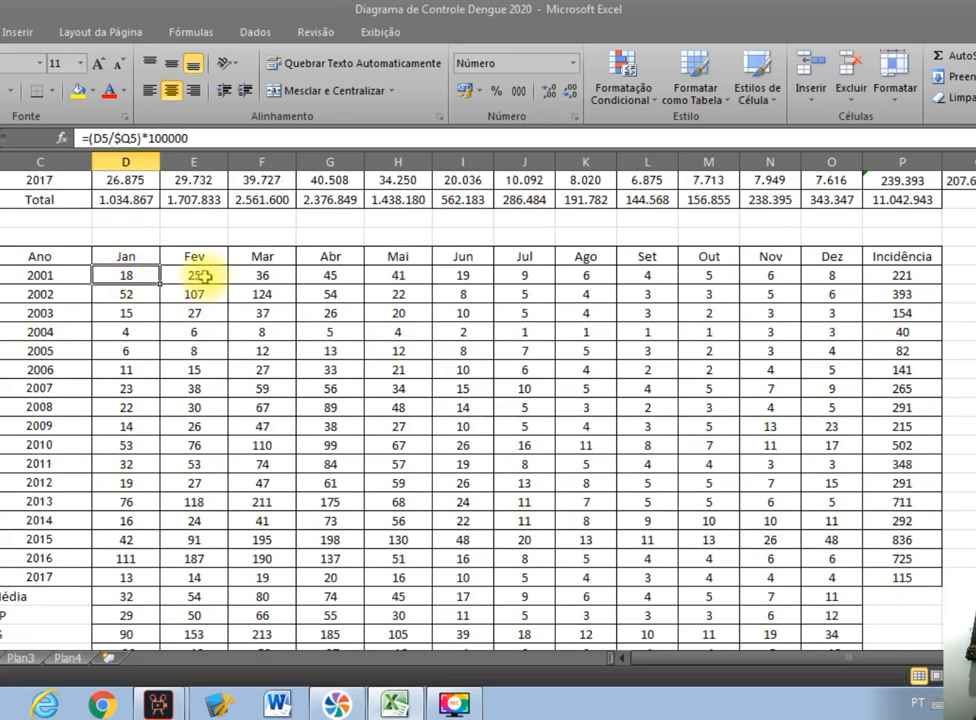
{"action": "left_click", "coordinate": [140, 294]}
{"action": "left_click", "coordinate": [130, 313]}
{"action": "left_click", "coordinate": [130, 332]}
{"action": "left_click", "coordinate": [130, 351]}
{"action": "left_click", "coordinate": [131, 369]}
{"action": "left_click", "coordinate": [132, 388]}
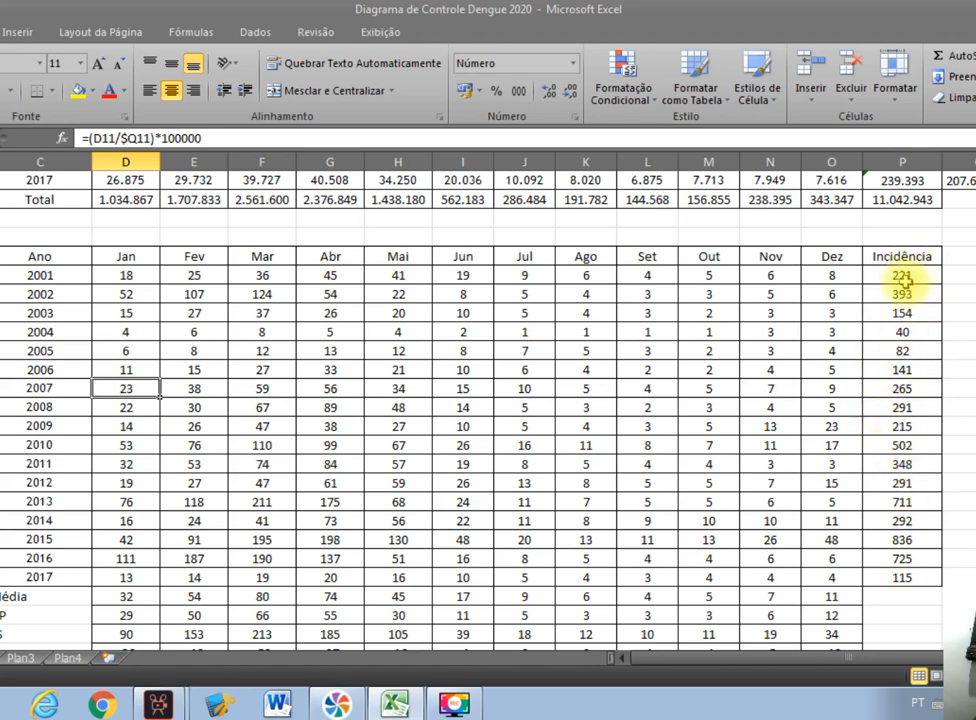
{"action": "scroll", "coordinate": [470, 400], "scroll_direction": "down", "scroll_amount": 1}
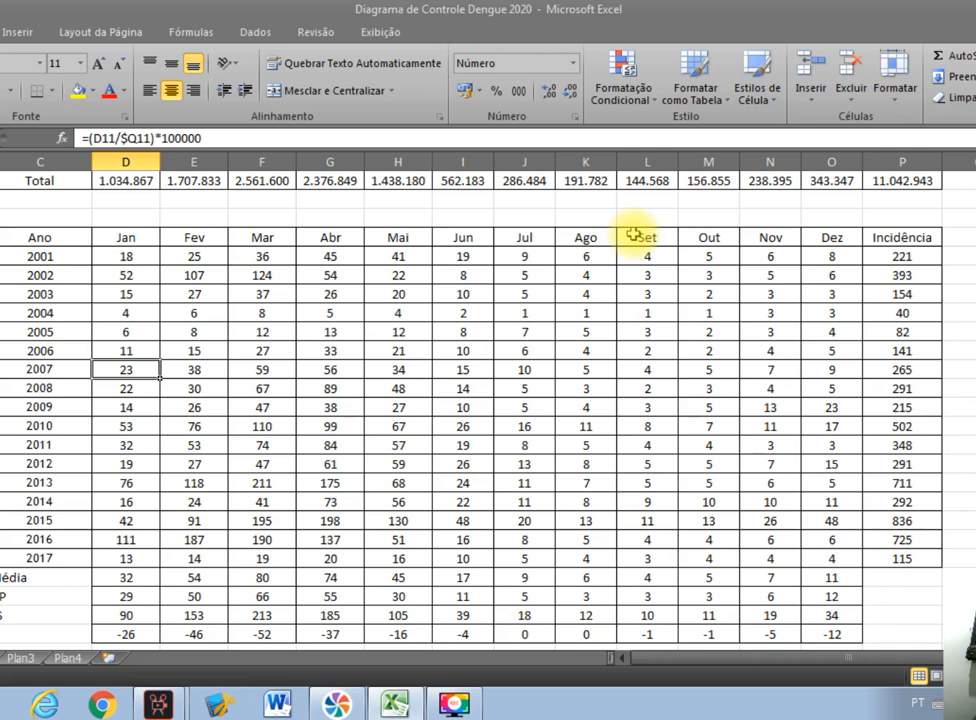
- Inspect the January mean formula in the Média row and highlight the 2017 incidence row for comparison
{"action": "left_click", "coordinate": [130, 578]}
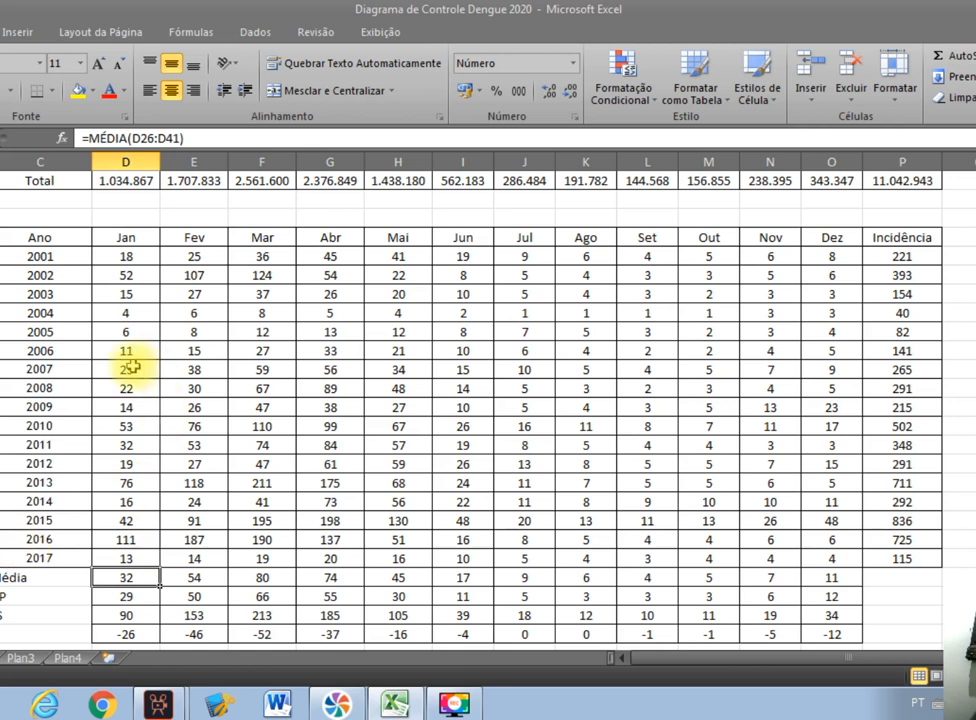
{"action": "left_click_drag", "start_coordinate": [39, 557], "coordinate": [937, 563]}
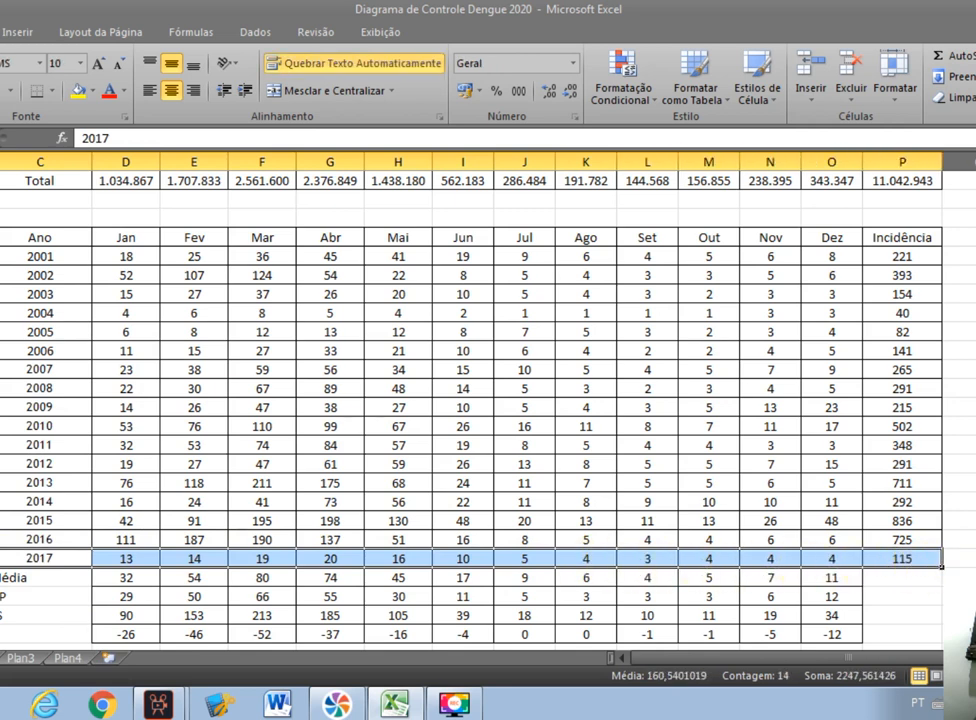
{"action": "left_click", "coordinate": [972, 502]}
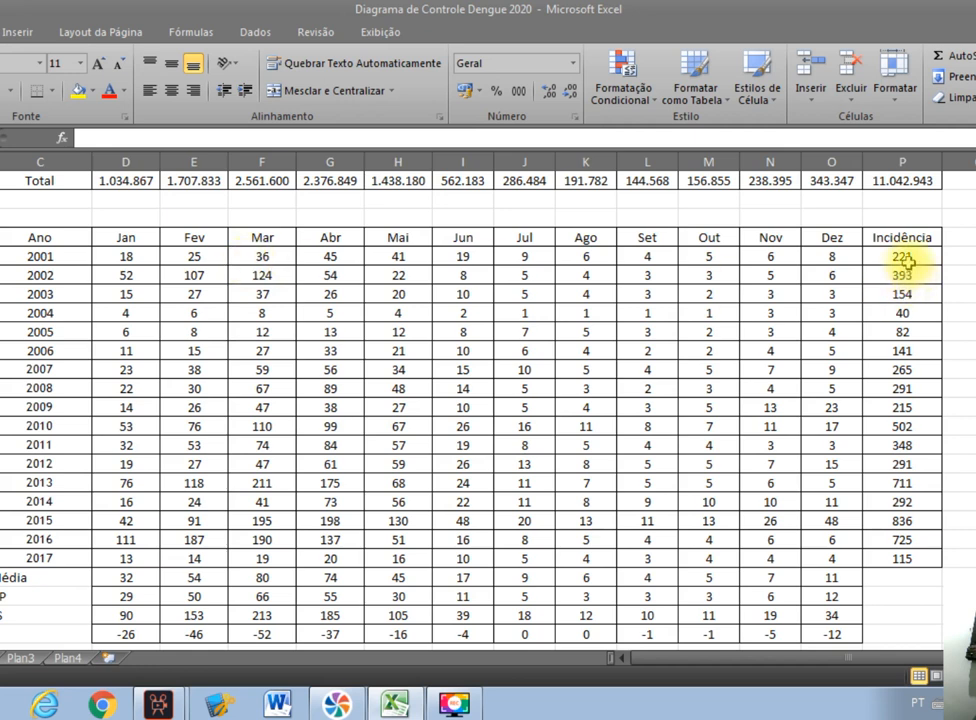
- Select the annual Incidência values for 2001 to 2017 and view the finished annual incidence line chart on its sheet
{"action": "left_click_drag", "start_coordinate": [903, 256], "coordinate": [908, 558]}
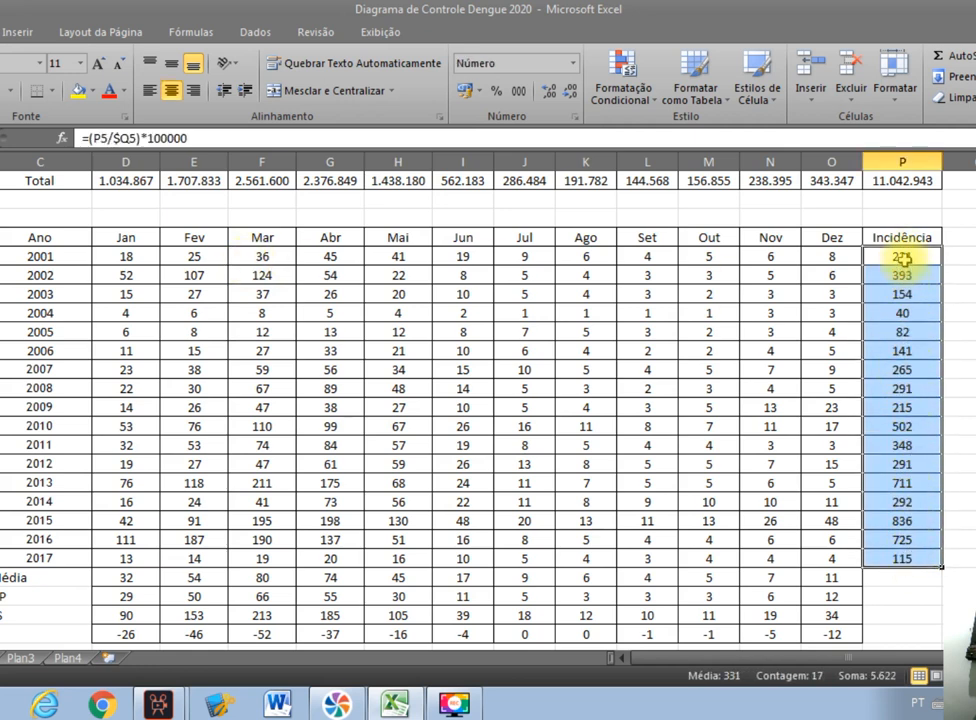
{"action": "left_click", "coordinate": [972, 290]}
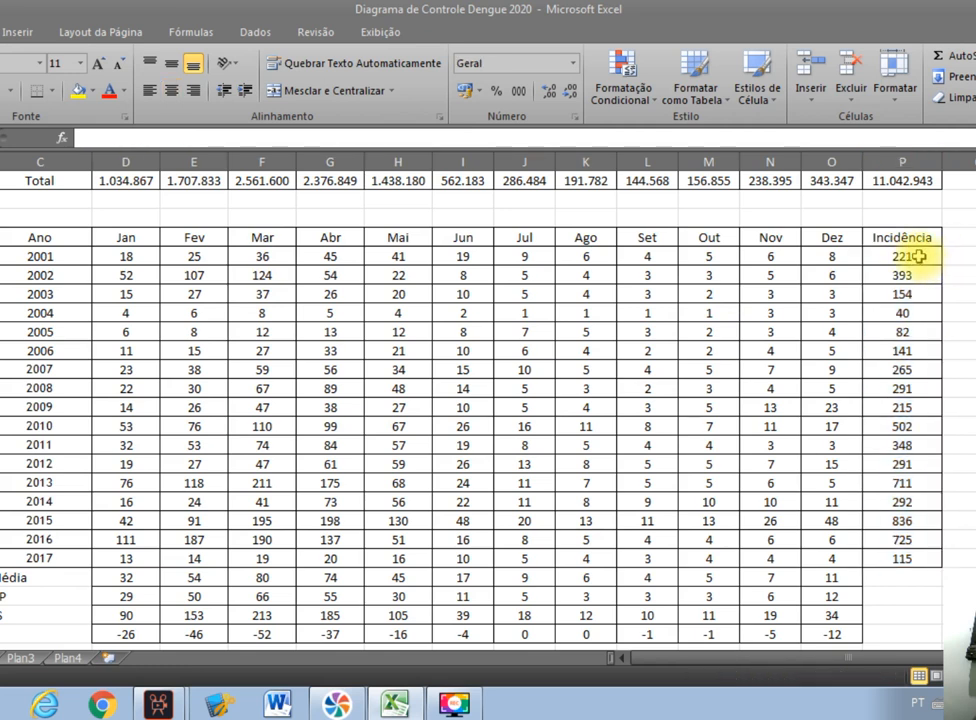
{"action": "left_click_drag", "start_coordinate": [917, 257], "coordinate": [927, 558]}
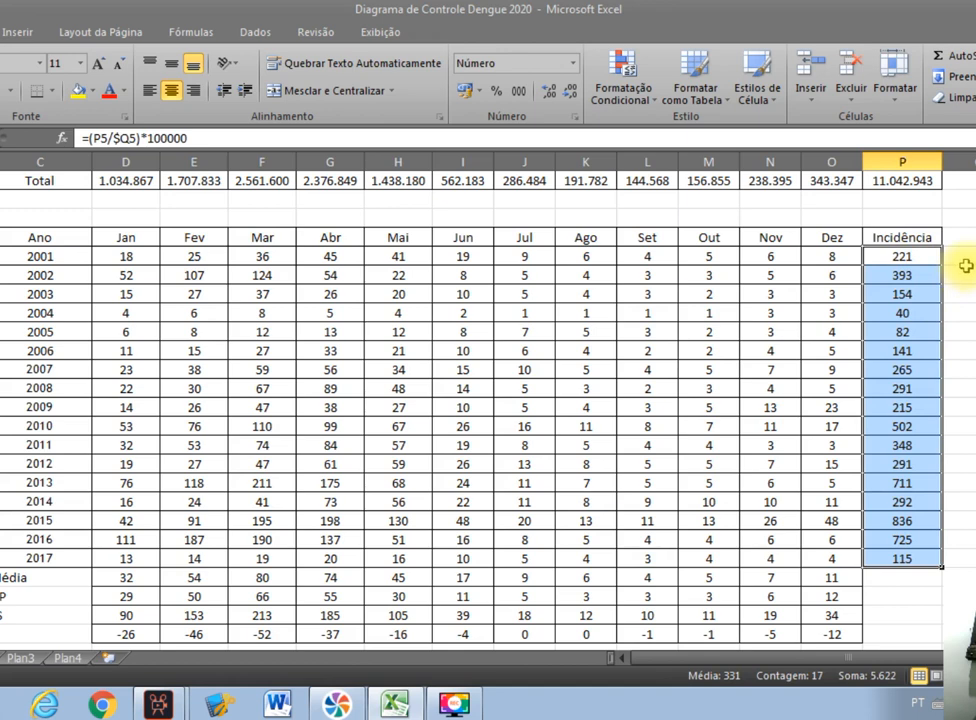
{"action": "left_click", "coordinate": [1, 660]}
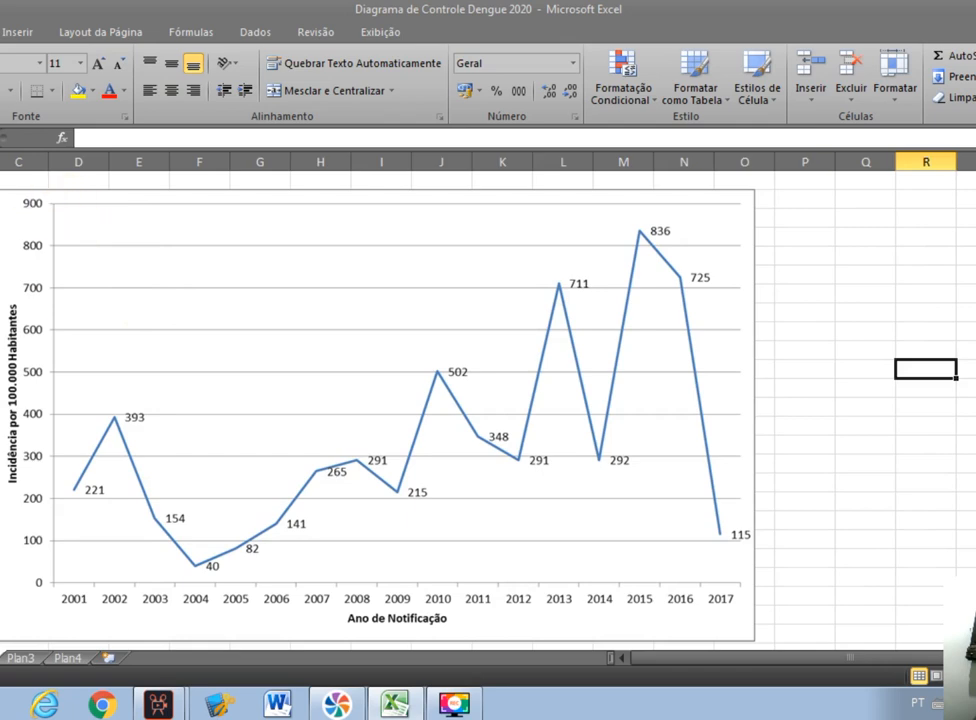
{"action": "left_click", "coordinate": [0, 659]}
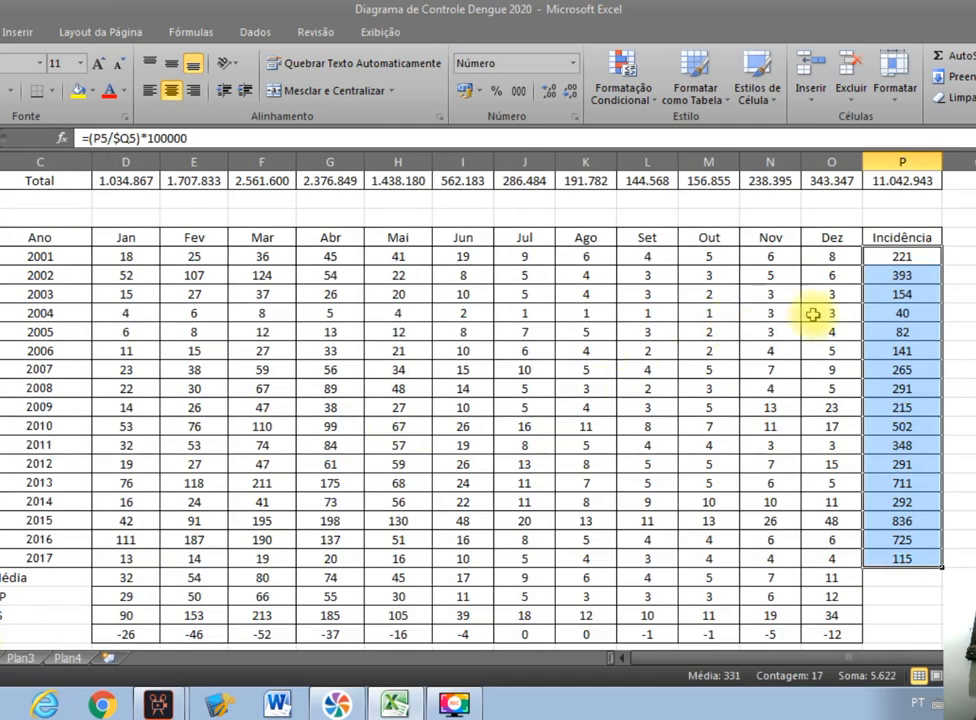
- Insert a basic 2D line chart from the selected annual incidence values and delete it
{"action": "left_click", "coordinate": [20, 31]}
{"action": "left_click", "coordinate": [257, 95]}
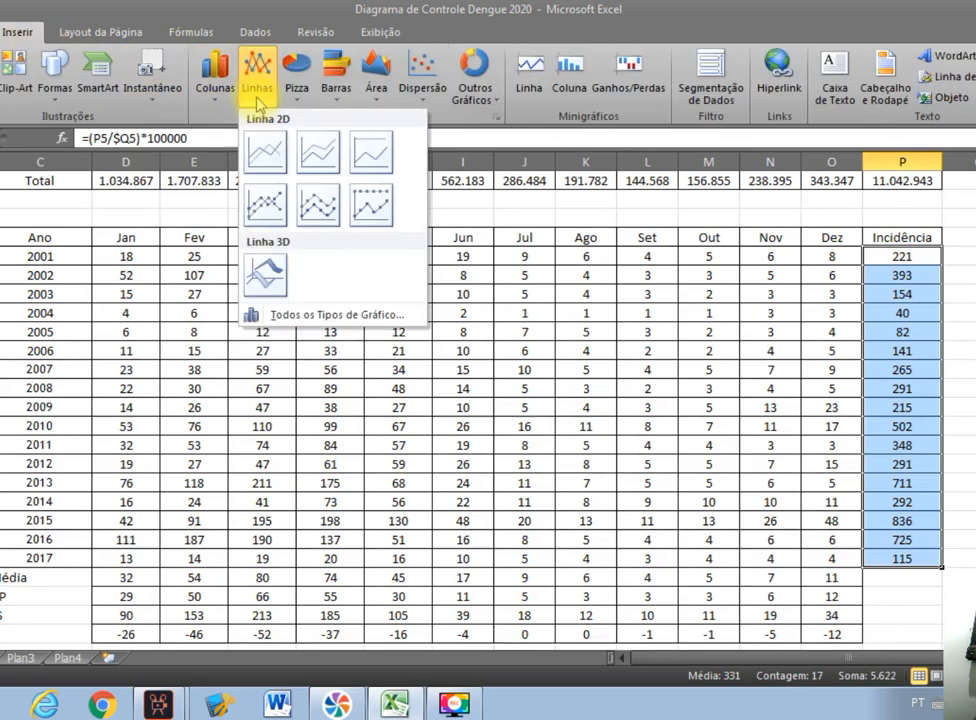
{"action": "left_click", "coordinate": [264, 151]}
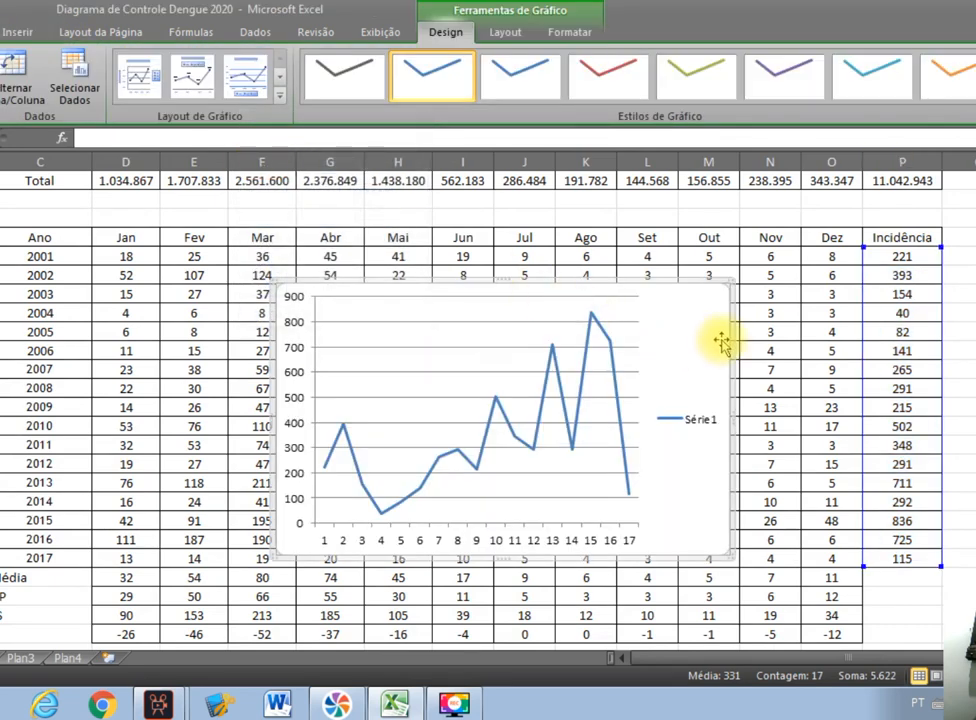
{"action": "key", "text": "Delete"}
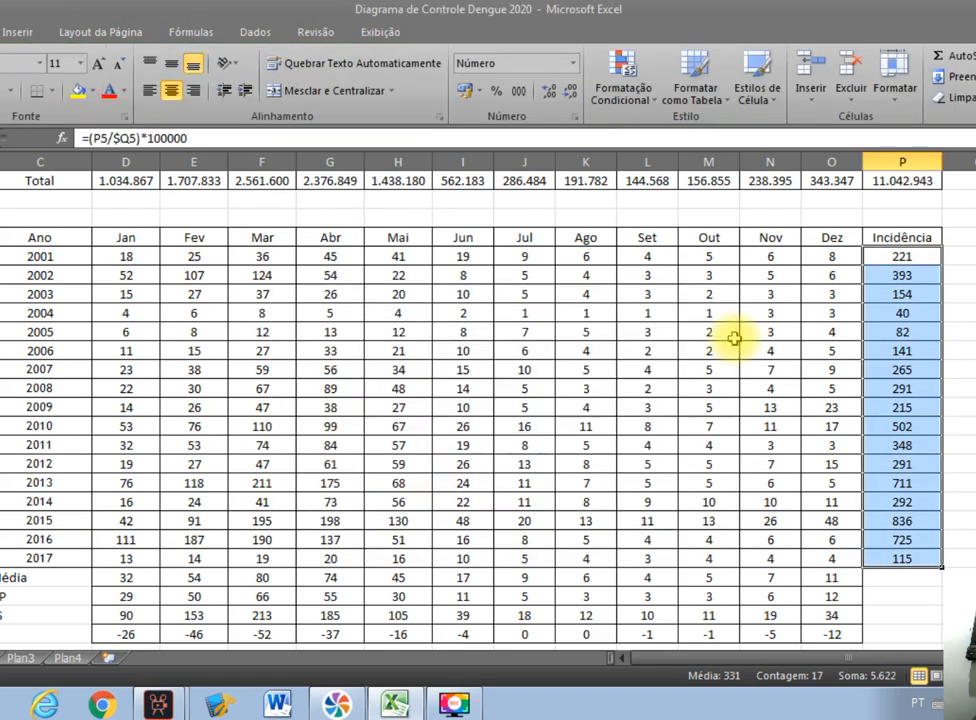
- Examine the annual incidence line chart against the Incidência column and the 2001 population value
{"action": "left_click", "coordinate": [1, 660]}
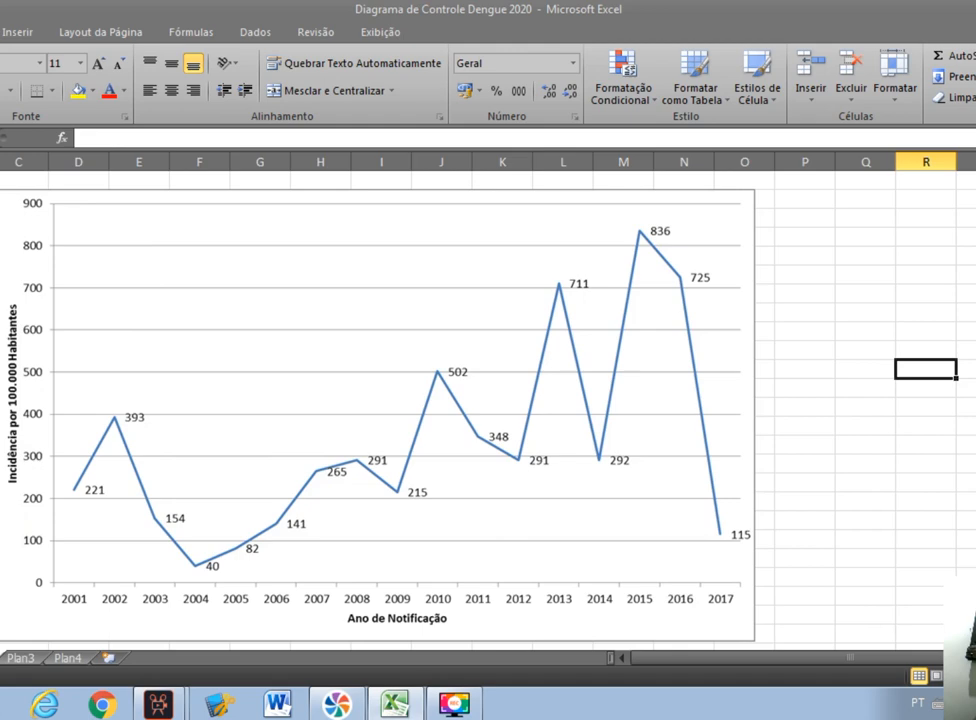
{"action": "left_click", "coordinate": [2, 658]}
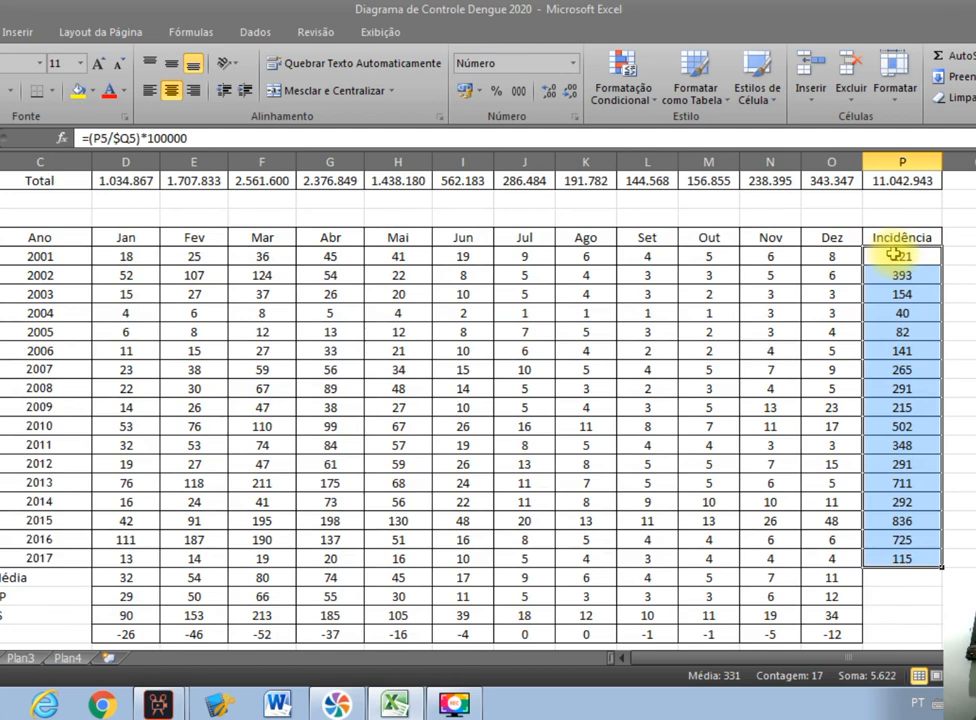
{"action": "scroll", "coordinate": [925, 268], "scroll_direction": "up", "scroll_amount": 4}
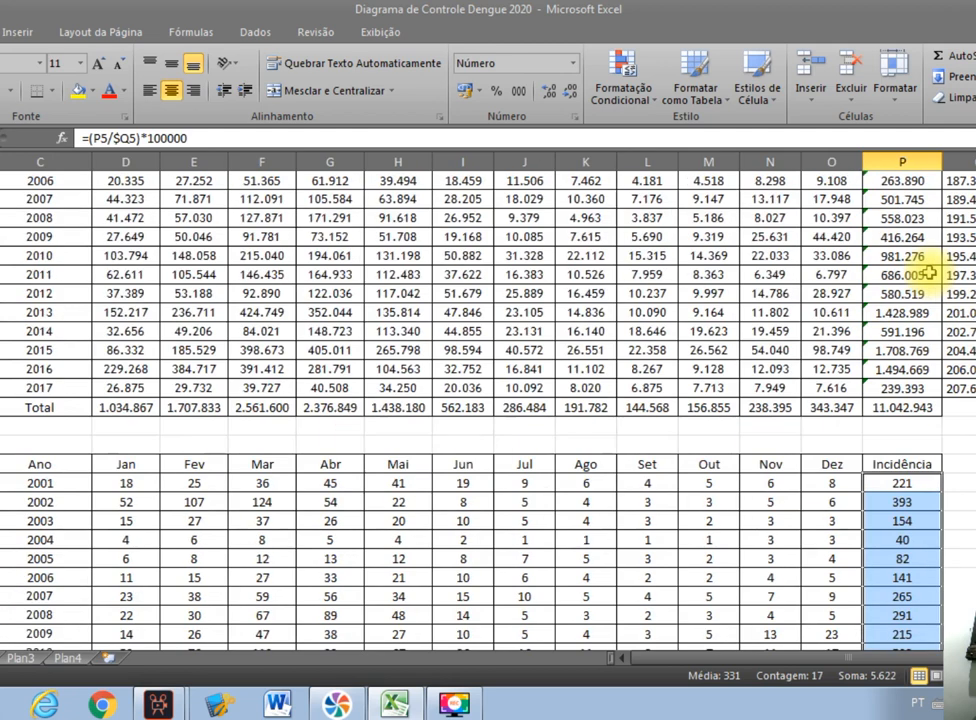
{"action": "scroll", "coordinate": [928, 272], "scroll_direction": "up", "scroll_amount": 3}
{"action": "left_click", "coordinate": [960, 257]}
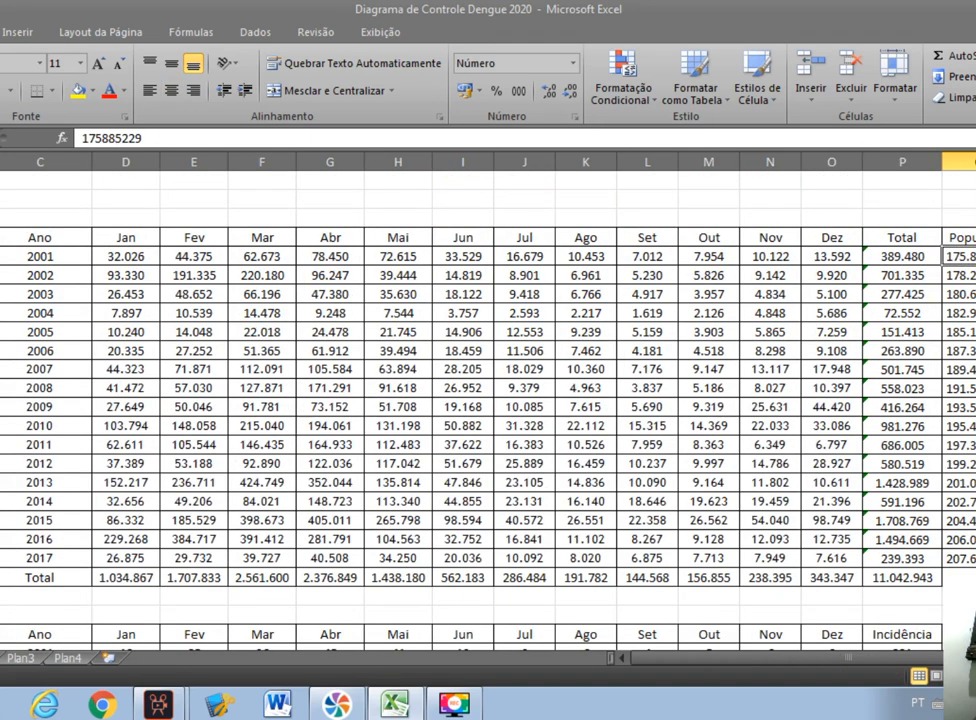
{"action": "scroll", "coordinate": [930, 320], "scroll_direction": "down", "scroll_amount": 6}
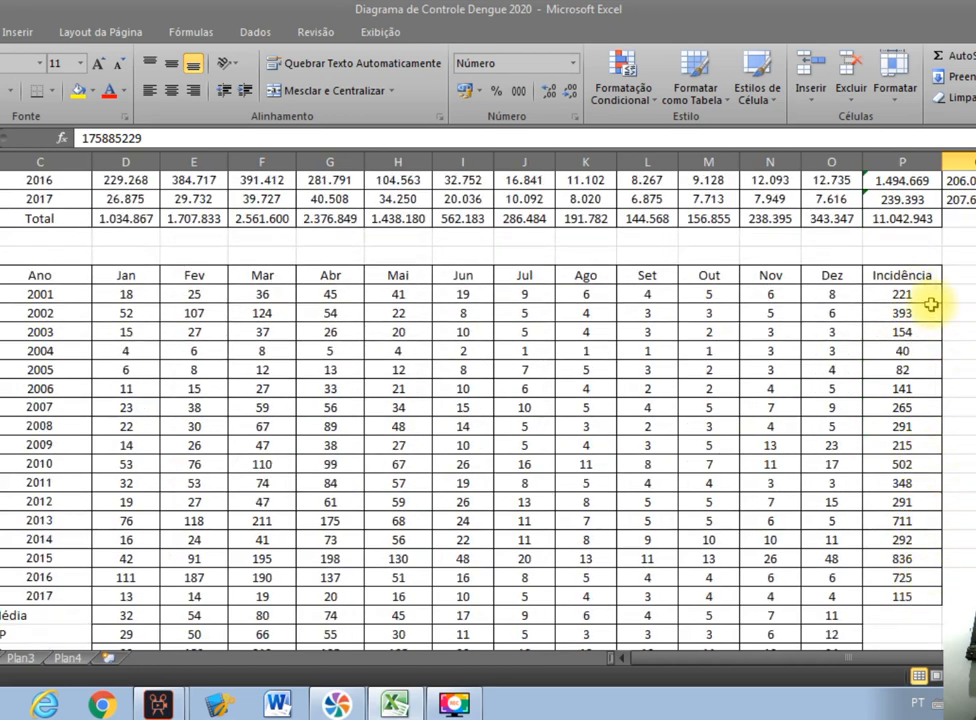
{"action": "left_click", "coordinate": [0, 657]}
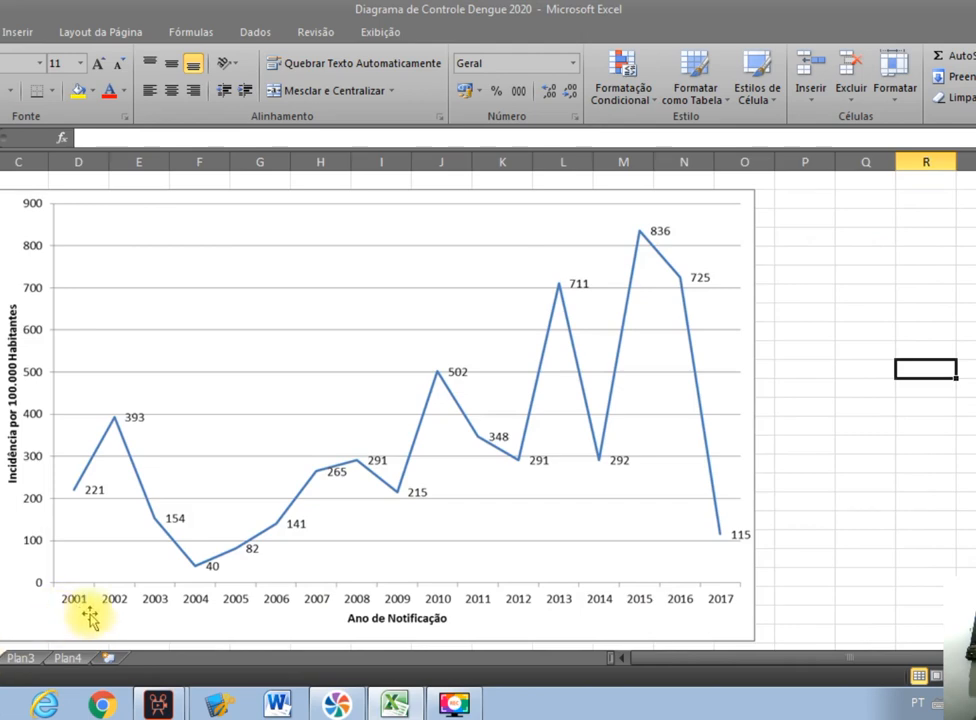
{"action": "left_click", "coordinate": [2, 657]}
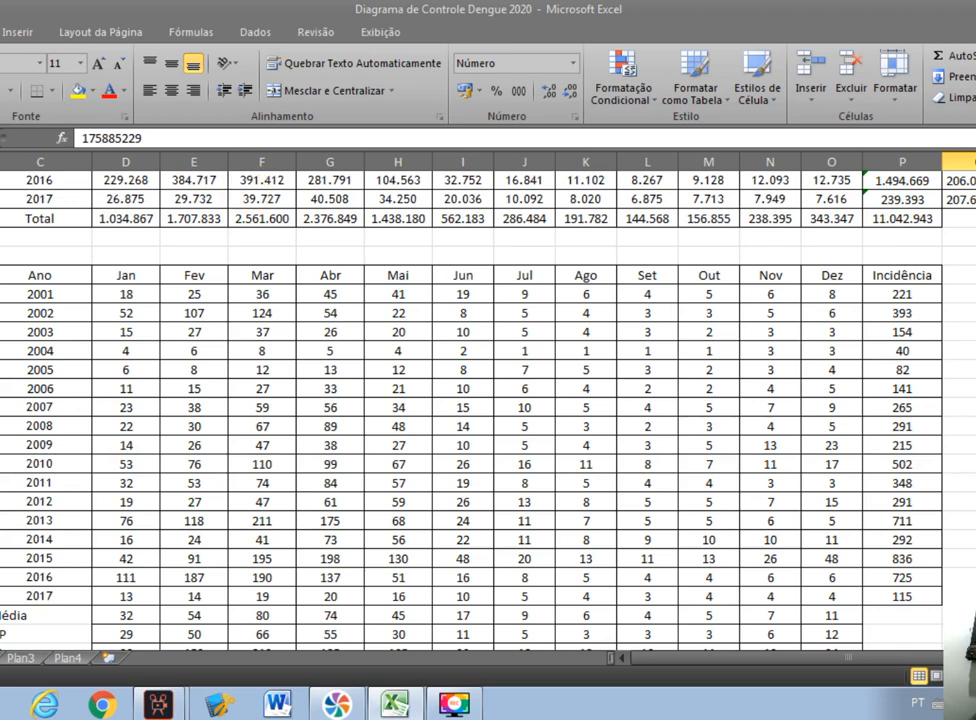
- Highlight the 2017 row of the incidence table and check the January formula in the Média row
{"action": "scroll", "coordinate": [470, 400], "scroll_direction": "down", "scroll_amount": 1}
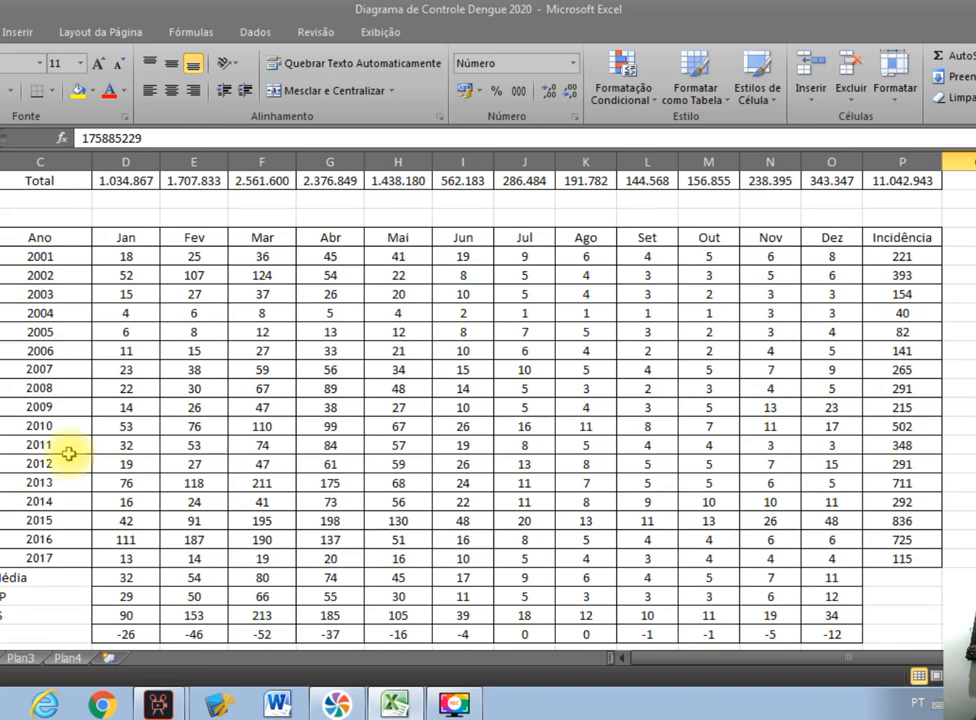
{"action": "left_click_drag", "start_coordinate": [48, 556], "coordinate": [905, 558]}
{"action": "left_click", "coordinate": [970, 470]}
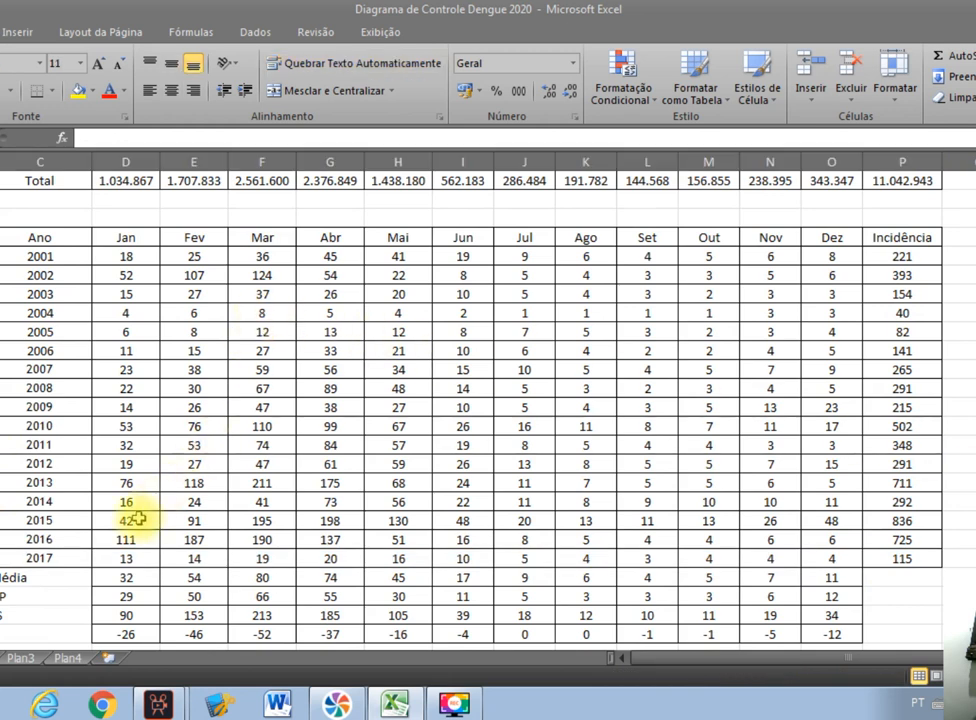
{"action": "left_click", "coordinate": [127, 579]}
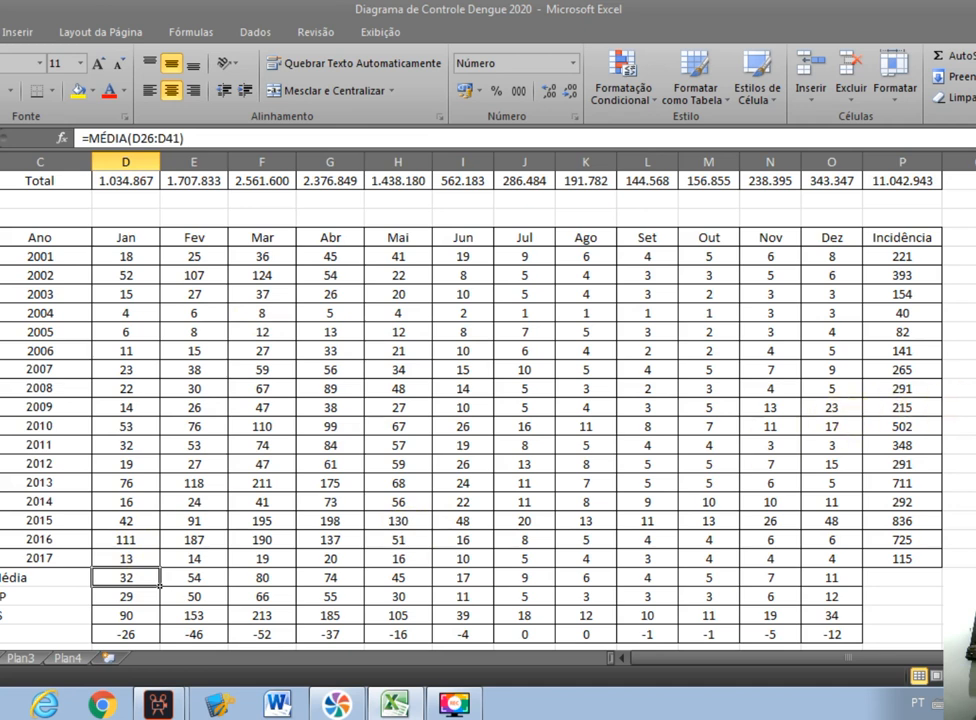
- Check which January incidence cells from 2001 to 2016 feed the January mean formula
{"action": "left_click", "coordinate": [124, 256]}
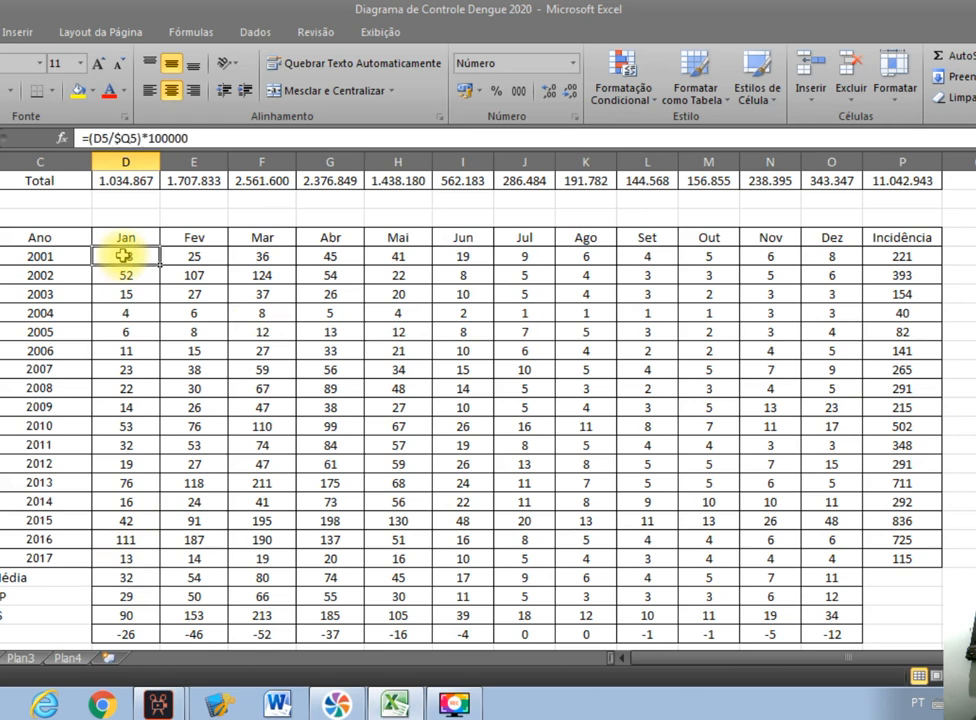
{"action": "left_click", "coordinate": [121, 540]}
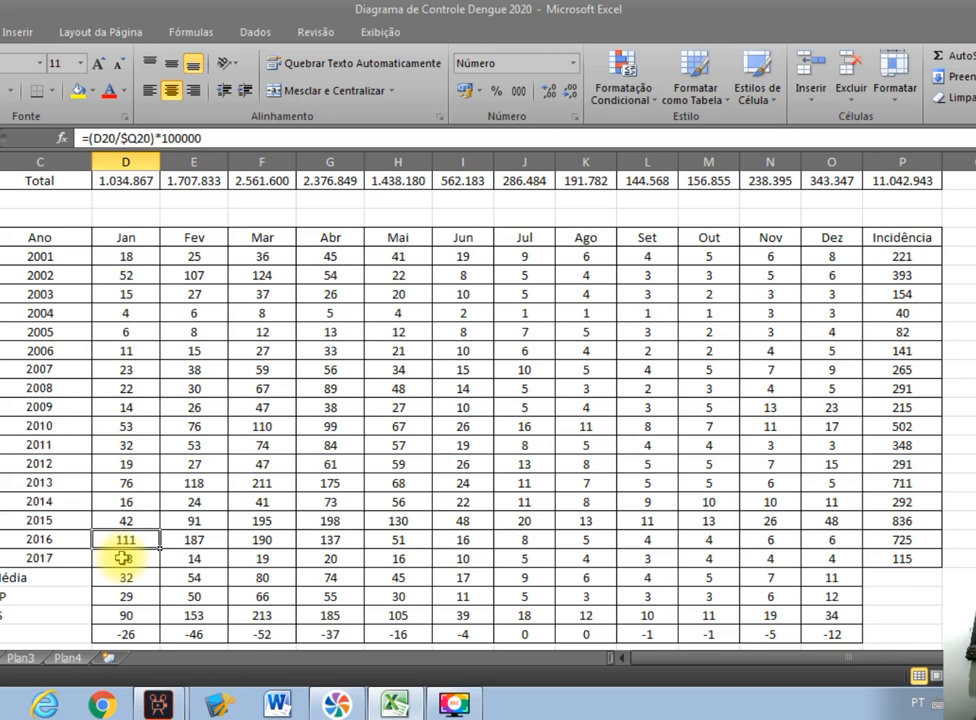
{"action": "left_click", "coordinate": [133, 258]}
{"action": "left_click", "coordinate": [132, 278]}
{"action": "left_click", "coordinate": [130, 294]}
{"action": "left_click", "coordinate": [132, 313]}
{"action": "left_click", "coordinate": [131, 332]}
{"action": "left_click", "coordinate": [128, 352]}
{"action": "left_click", "coordinate": [128, 370]}
{"action": "left_click", "coordinate": [129, 389]}
{"action": "left_click", "coordinate": [129, 408]}
{"action": "left_click", "coordinate": [130, 426]}
{"action": "left_click", "coordinate": [134, 520]}
{"action": "left_click", "coordinate": [132, 539]}
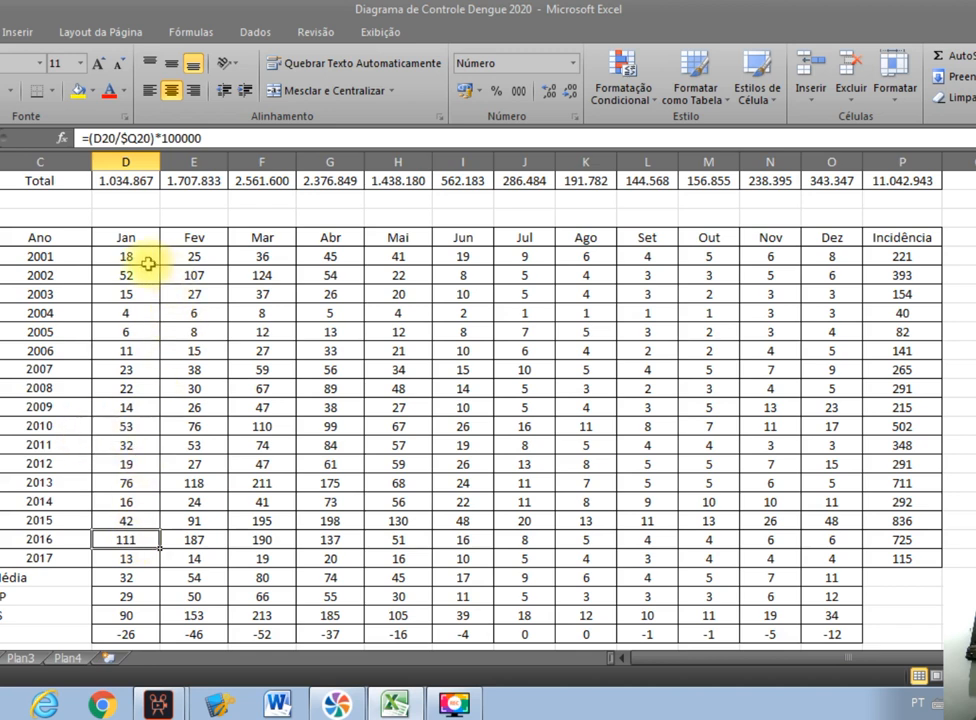
{"action": "left_click_drag", "start_coordinate": [143, 258], "coordinate": [135, 540]}
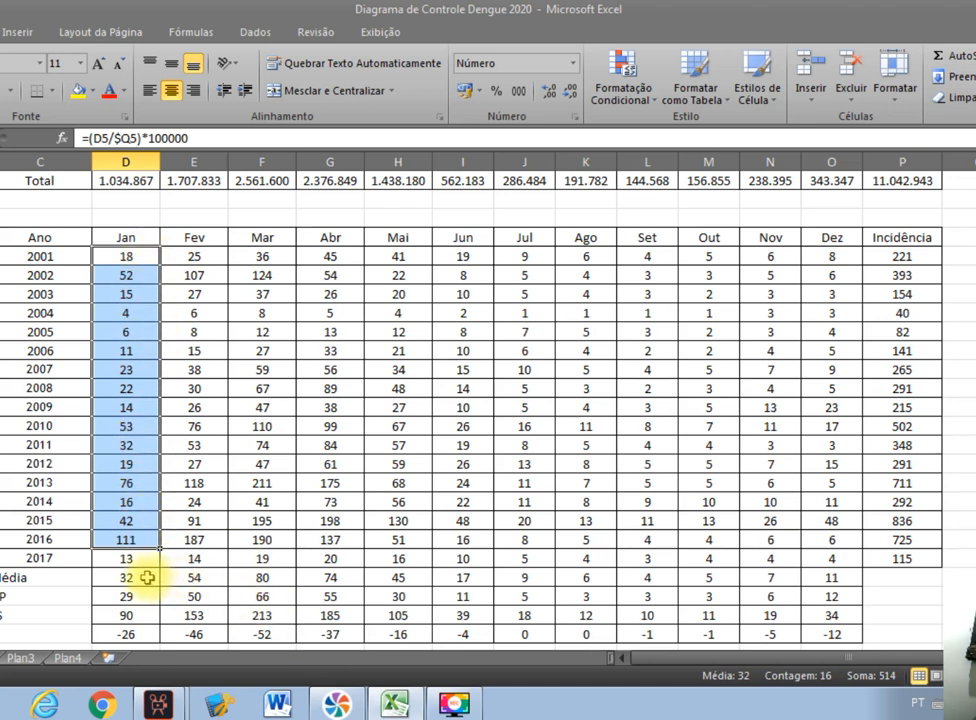
{"action": "left_click", "coordinate": [155, 577]}
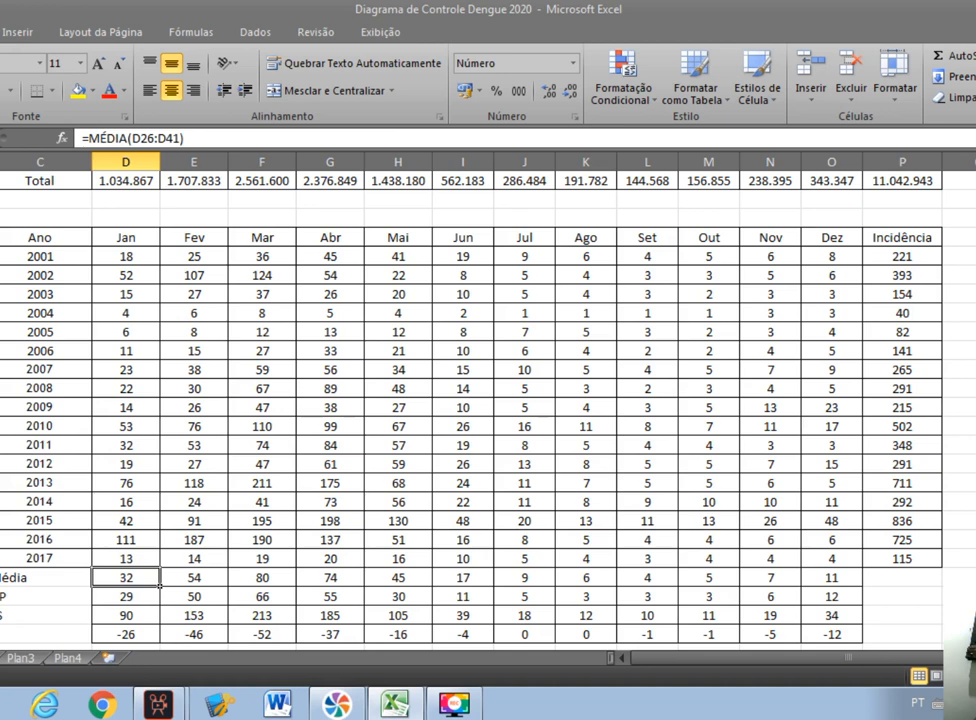
- Clear the January cell in the Média row and re-enter the mean of 2001 to 2016 as =MÉDIA(D26:D41)
{"action": "key", "text": "Delete"}
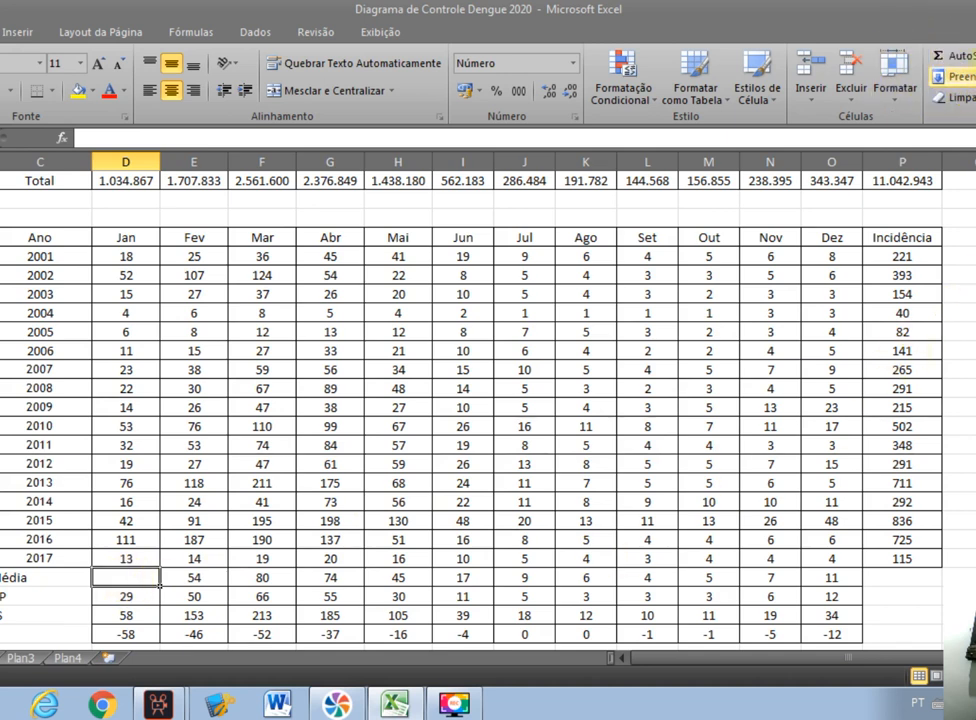
{"action": "left_click", "coordinate": [974, 56]}
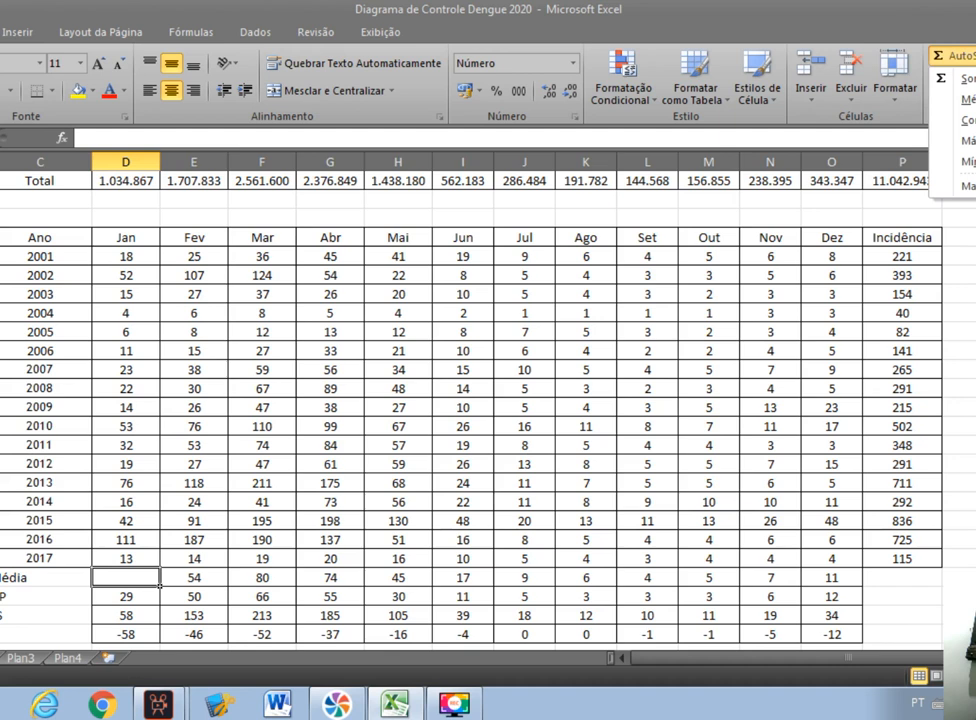
{"action": "left_click", "coordinate": [965, 99]}
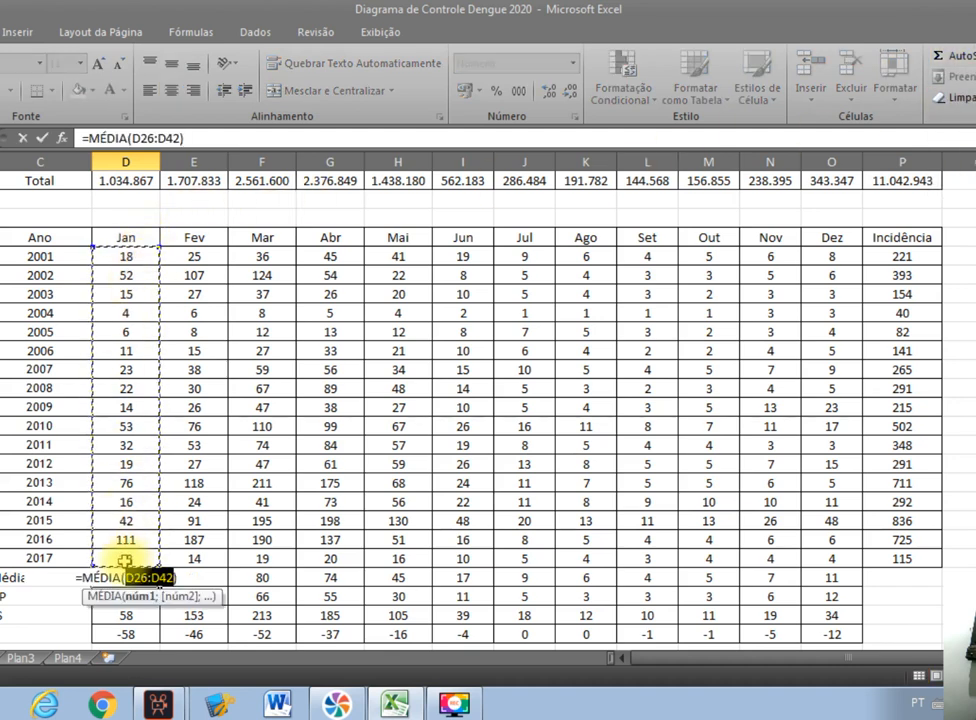
{"action": "left_click_drag", "start_coordinate": [146, 254], "coordinate": [124, 540]}
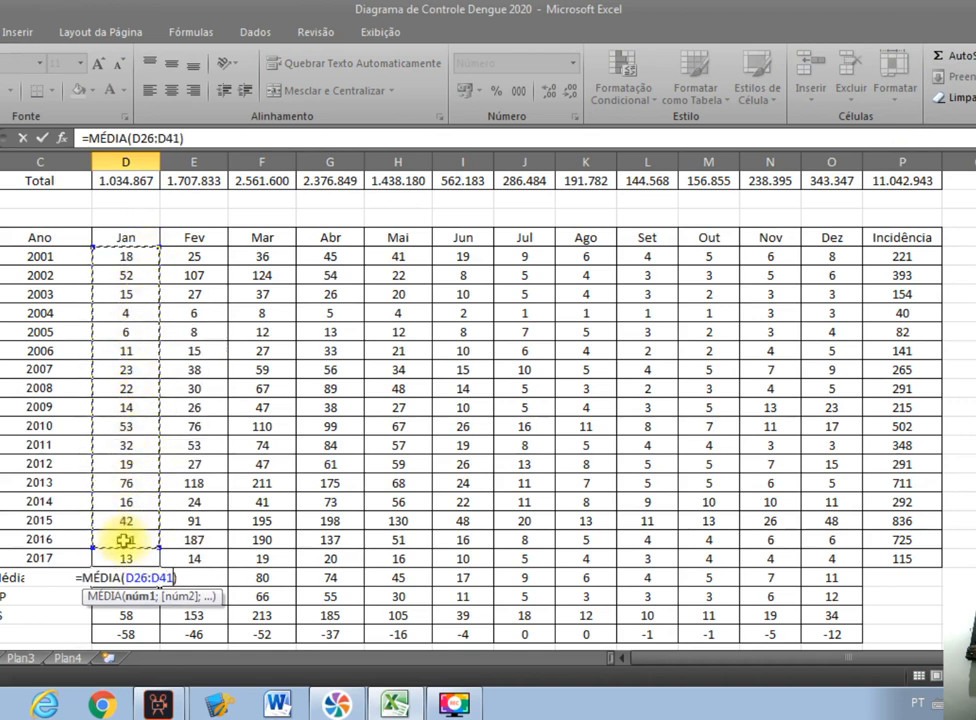
{"action": "key", "text": "Return"}
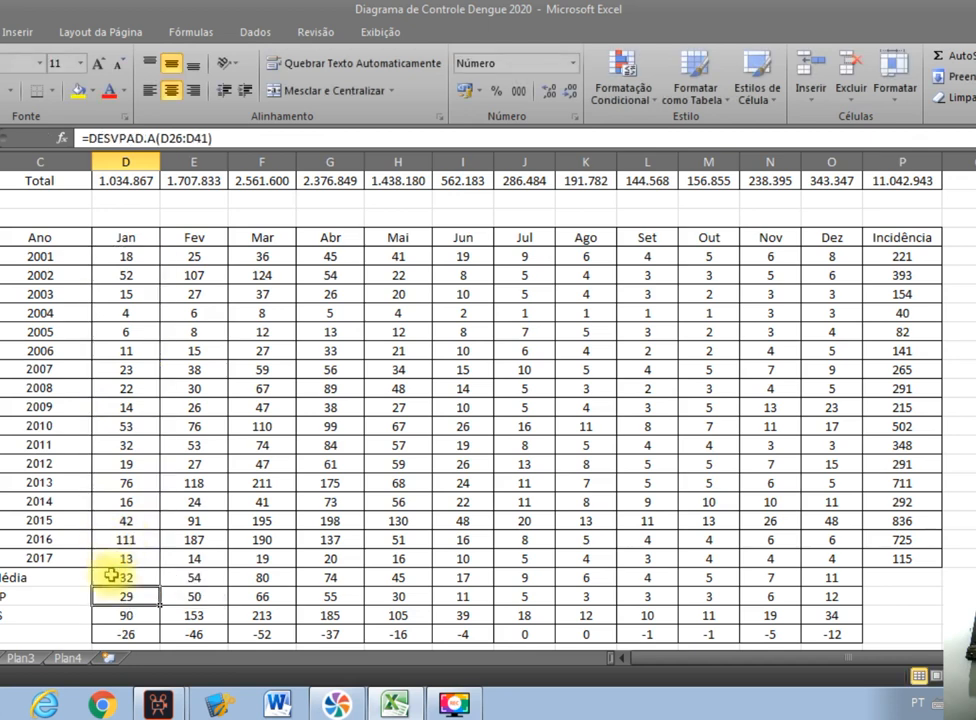
{"action": "left_click", "coordinate": [119, 580]}
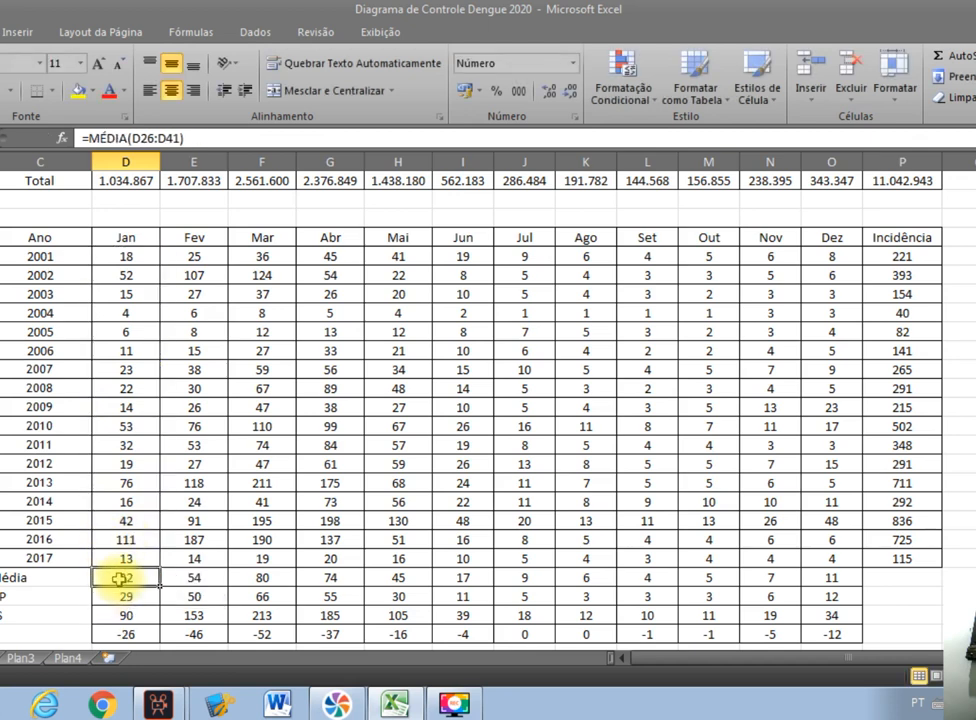
- Clear the January standard deviation below the mean and re-enter it with the DESVPAD.A function over D26:D41
{"action": "left_click", "coordinate": [134, 595]}
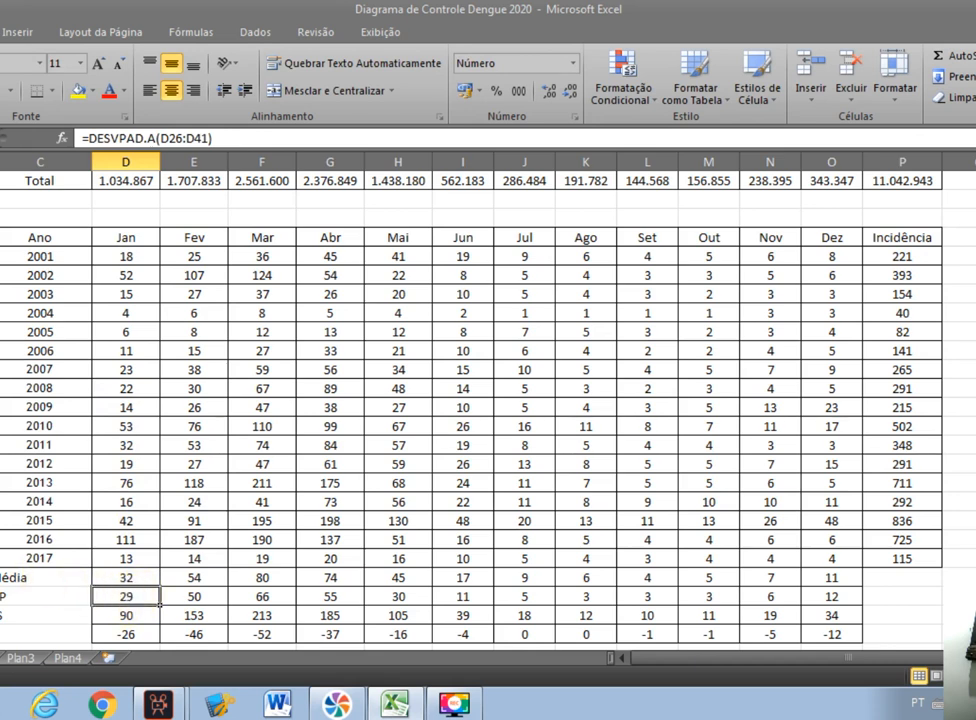
{"action": "key", "text": "Delete"}
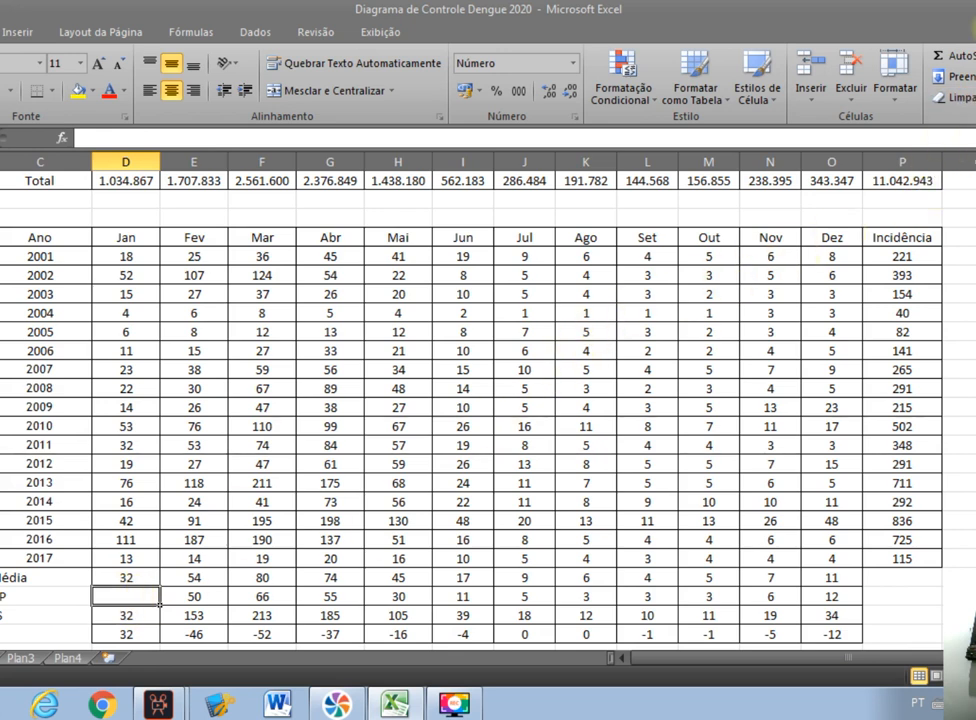
{"action": "left_click", "coordinate": [955, 55]}
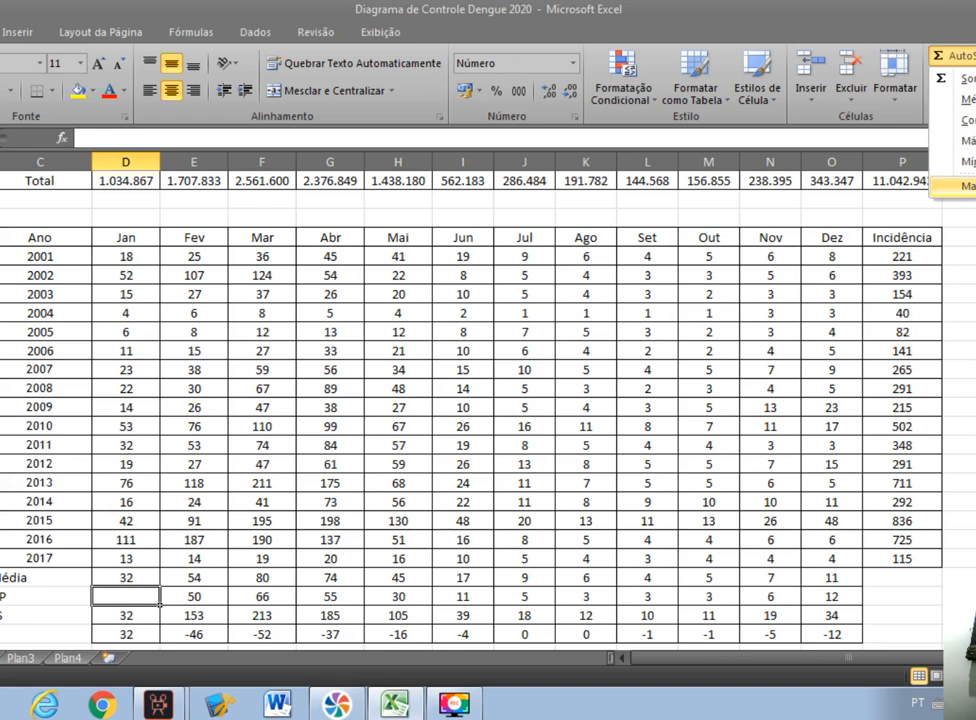
{"action": "left_click", "coordinate": [960, 186]}
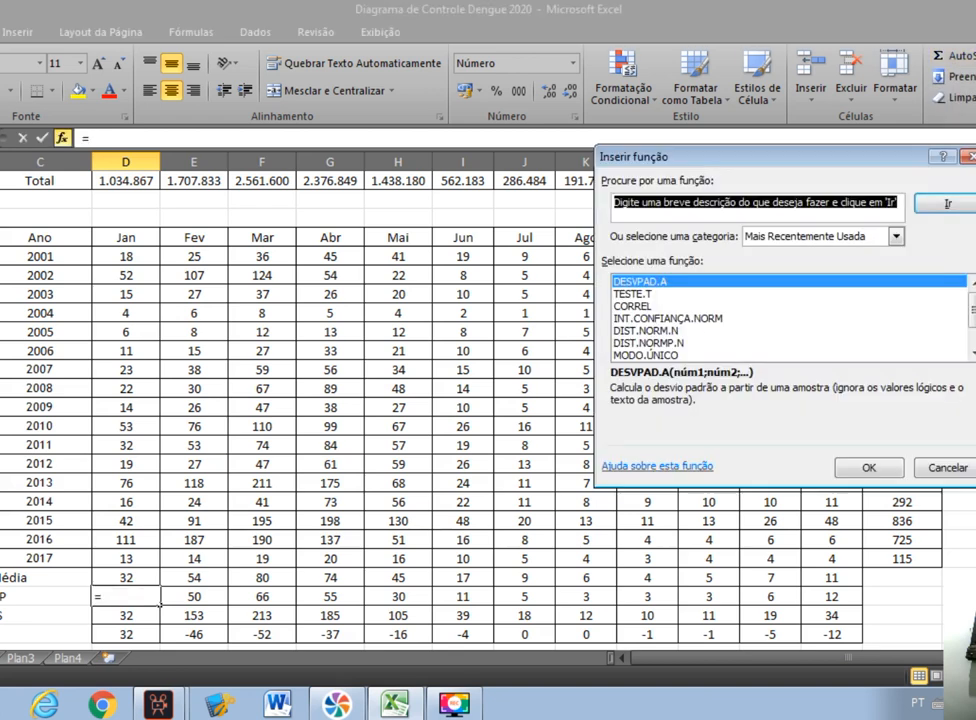
{"action": "left_click", "coordinate": [898, 237]}
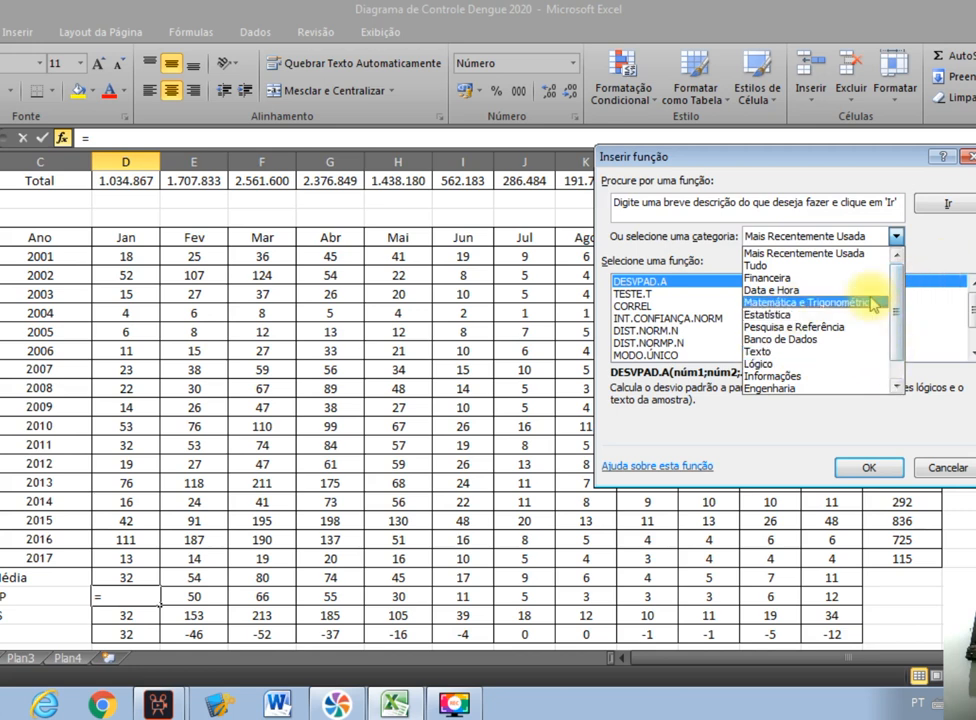
{"action": "left_click", "coordinate": [895, 240]}
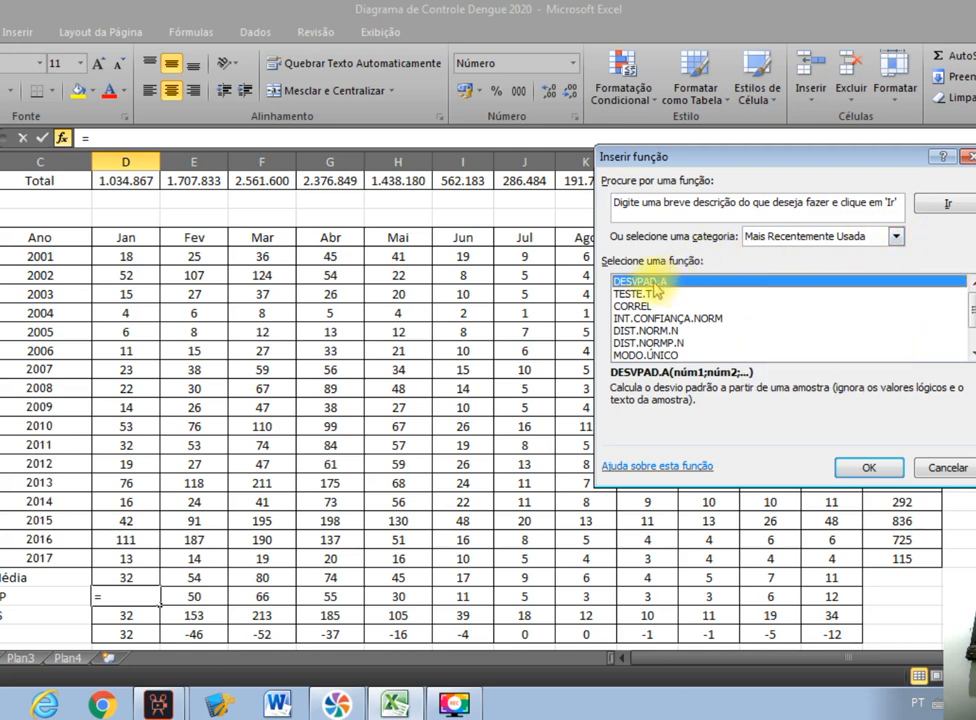
{"action": "left_click", "coordinate": [868, 467]}
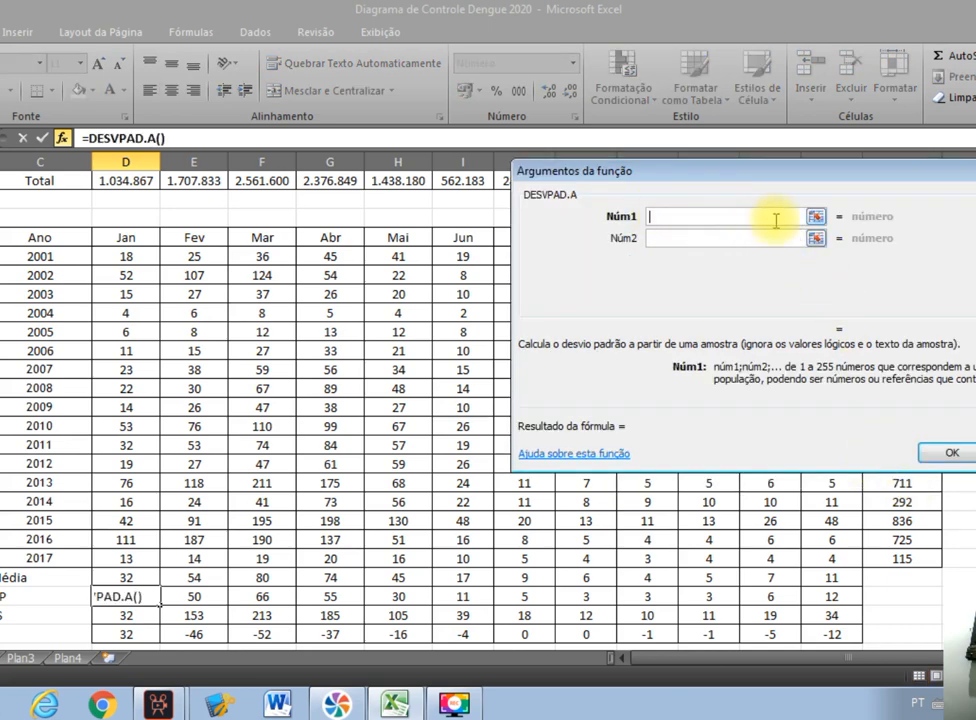
{"action": "left_click", "coordinate": [145, 256]}
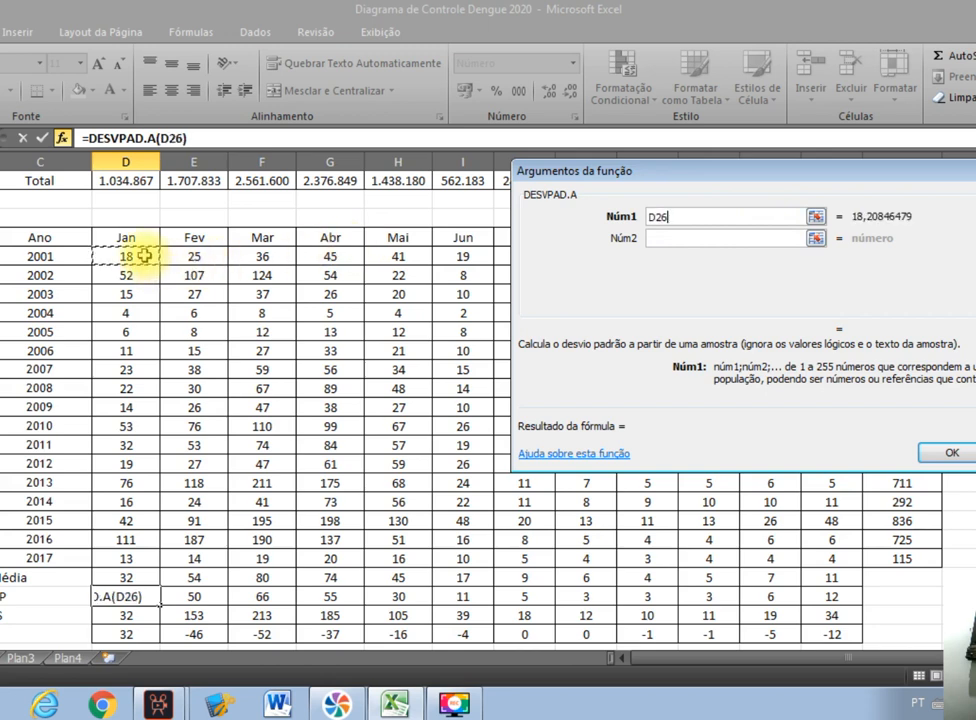
{"action": "left_click_drag", "start_coordinate": [145, 256], "coordinate": [132, 540]}
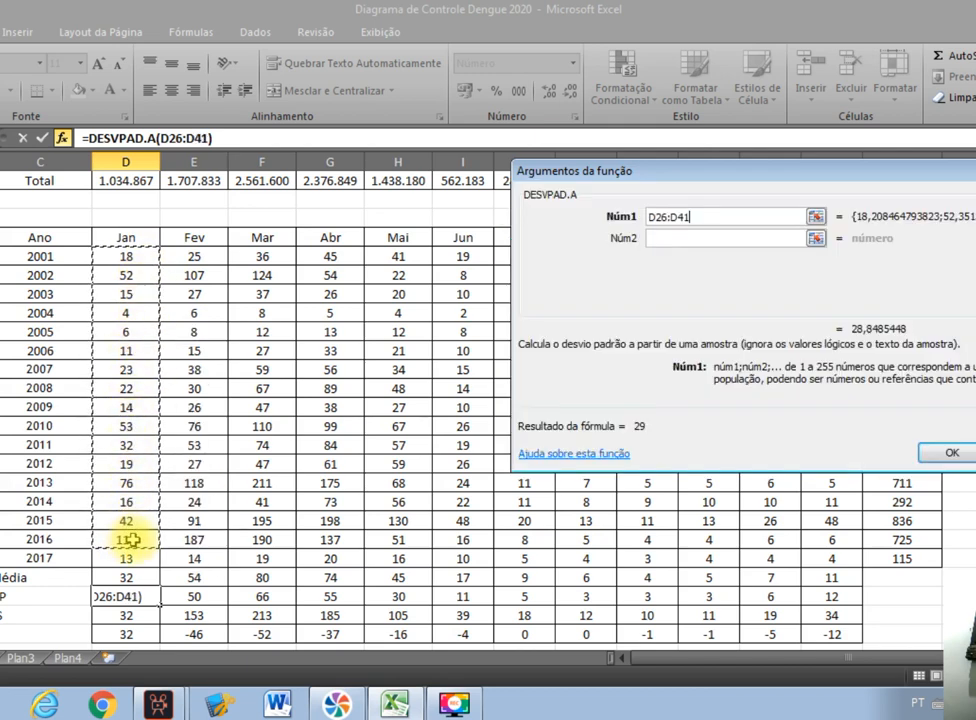
{"action": "key", "text": "Return"}
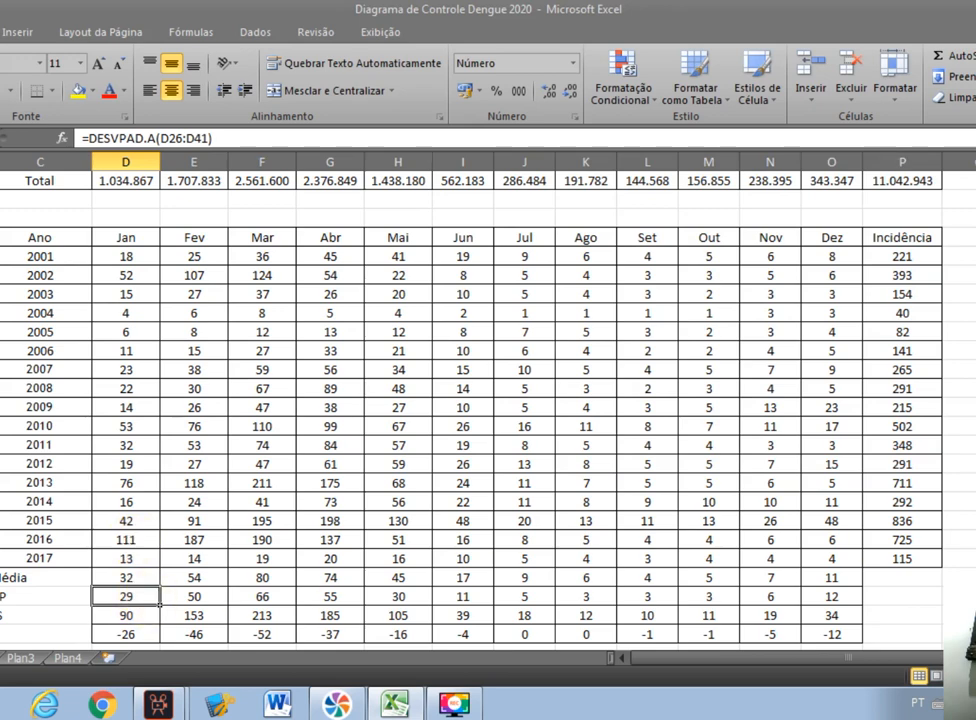
- Clear the January upper limit in the LS row and re-enter it as =(D43)+2*D44
{"action": "scroll", "coordinate": [372, 300], "scroll_direction": "down", "scroll_amount": 1}
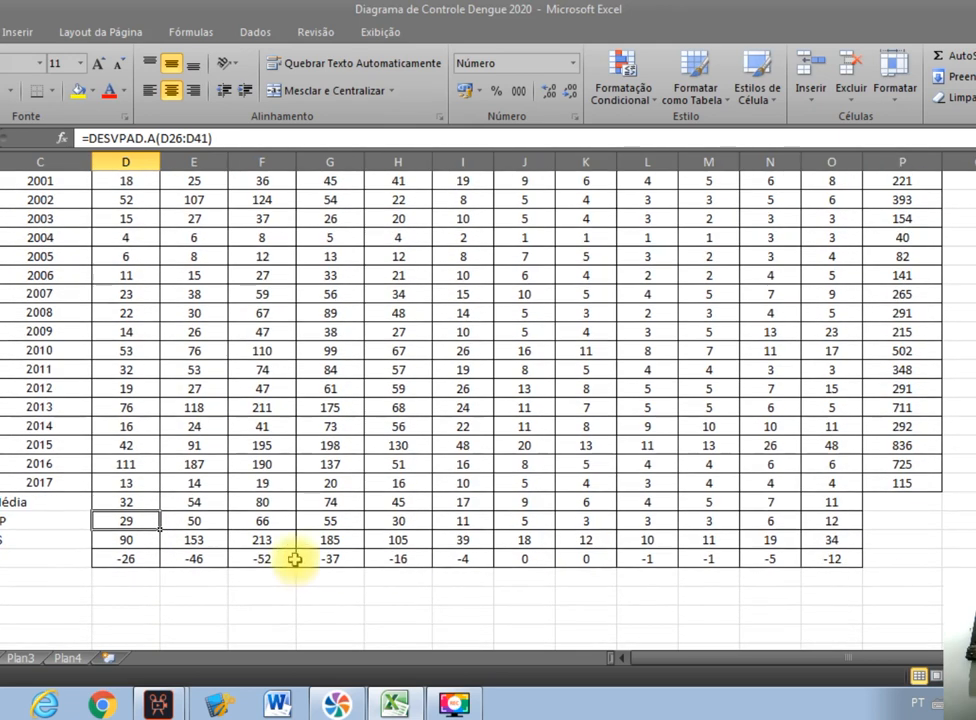
{"action": "left_click", "coordinate": [133, 543]}
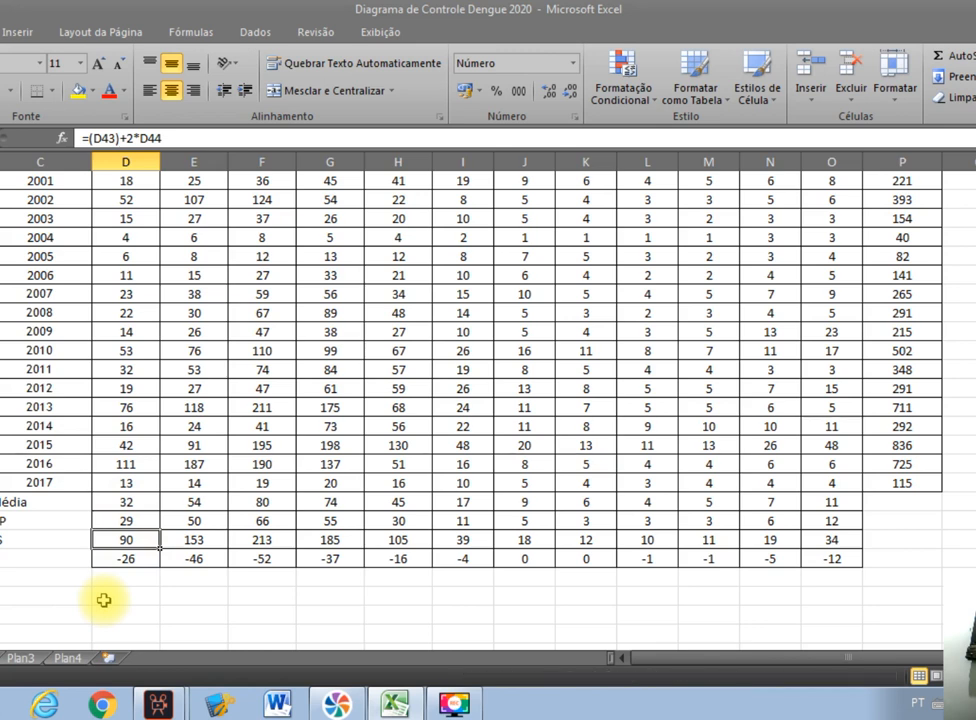
{"action": "key", "text": "Delete"}
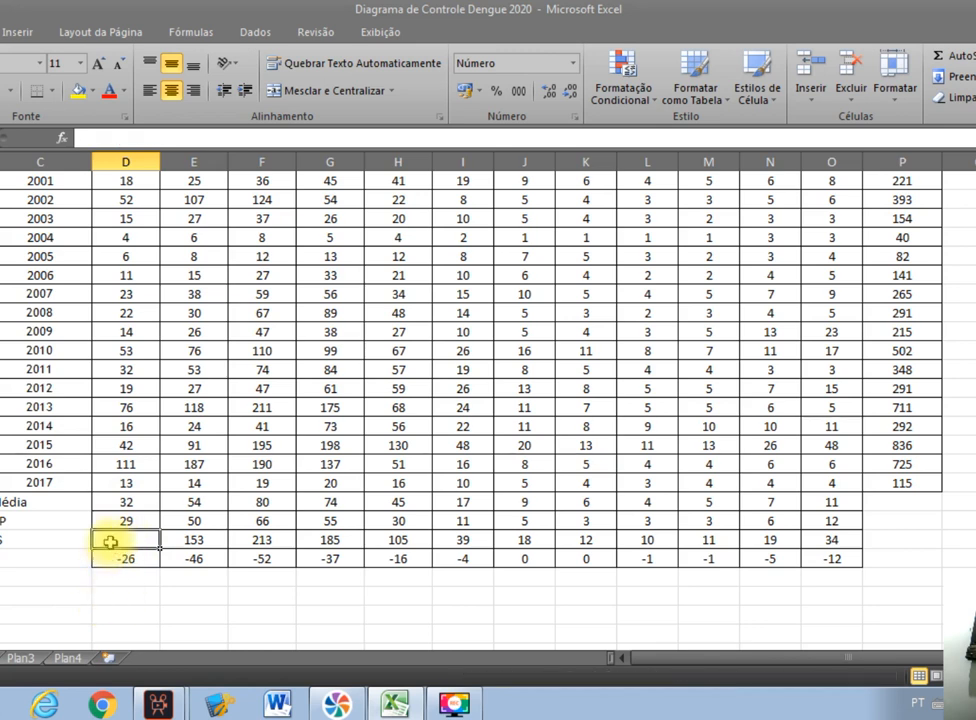
{"action": "type", "text": "=("}
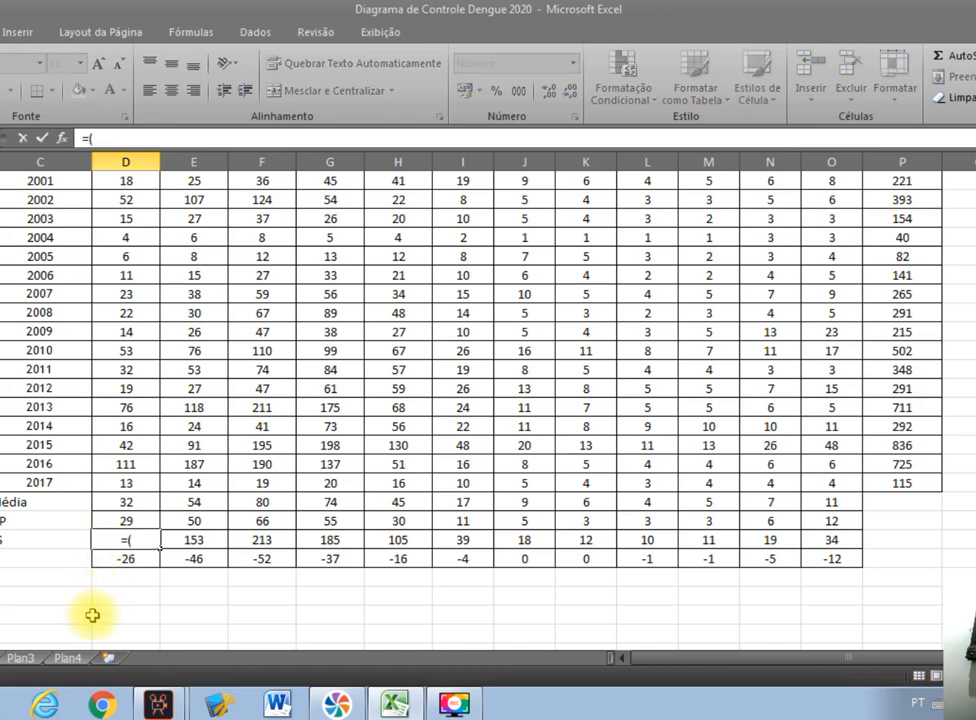
{"action": "left_click", "coordinate": [140, 503]}
{"action": "type", "text": ")"}
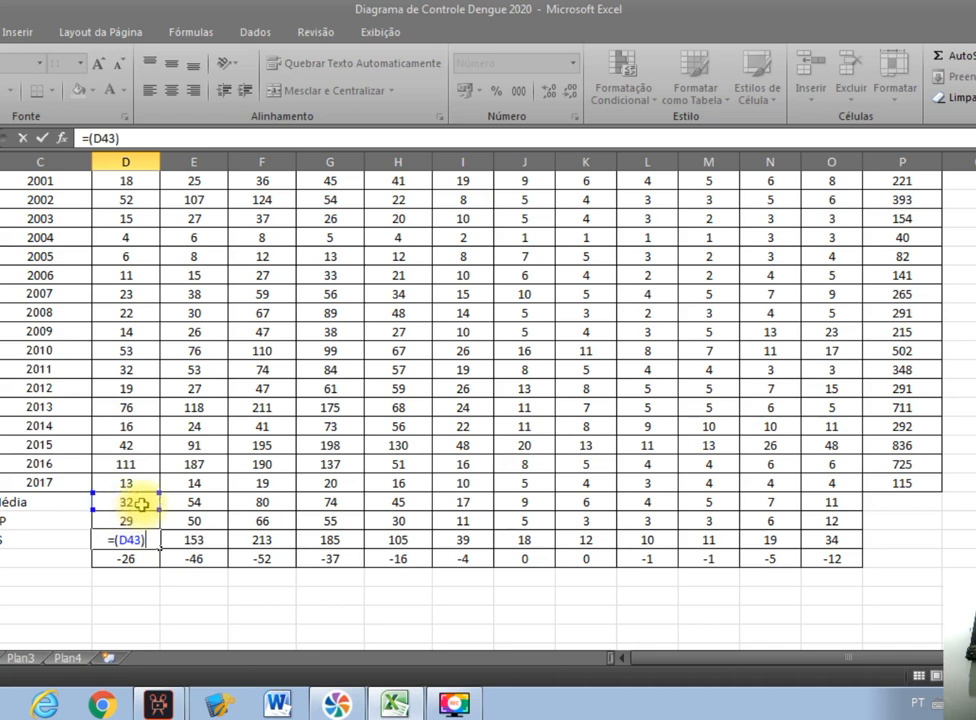
{"action": "type", "text": "+2*"}
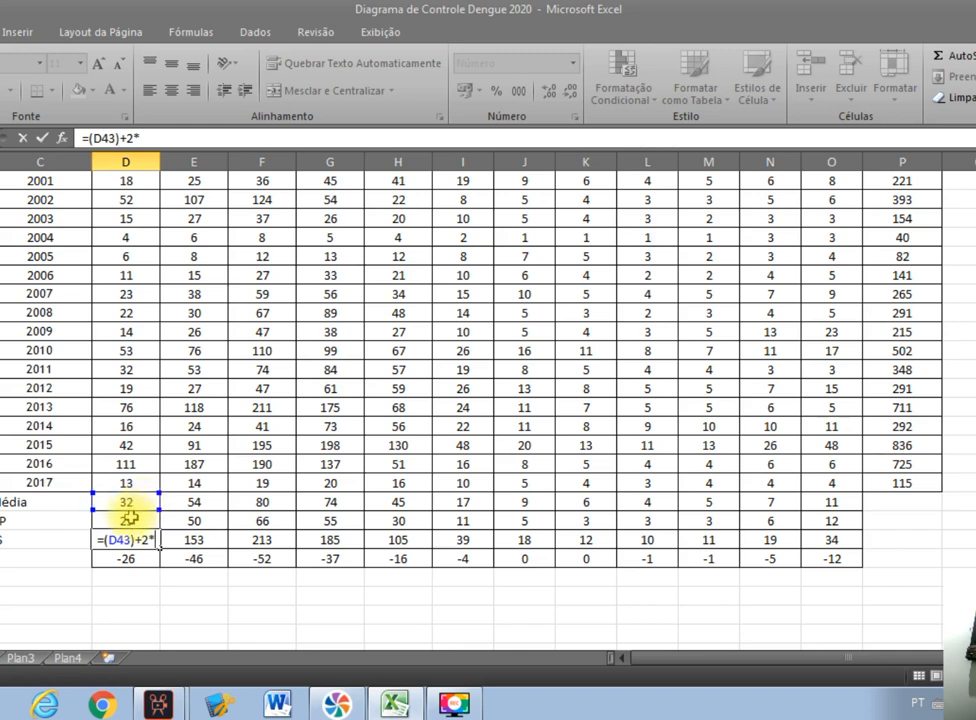
{"action": "left_click", "coordinate": [130, 519]}
{"action": "key", "text": "Return"}
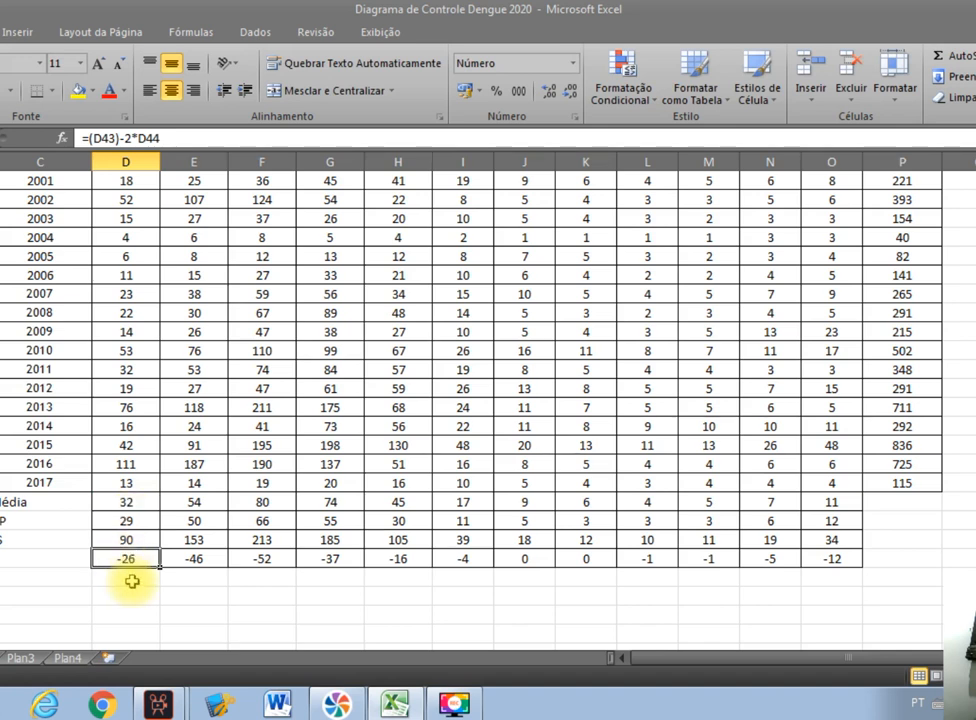
- Clear the January lower limit below the LS row and re-enter it as =(D43)-2*D44
{"action": "key", "text": "Delete"}
{"action": "type", "text": "="}
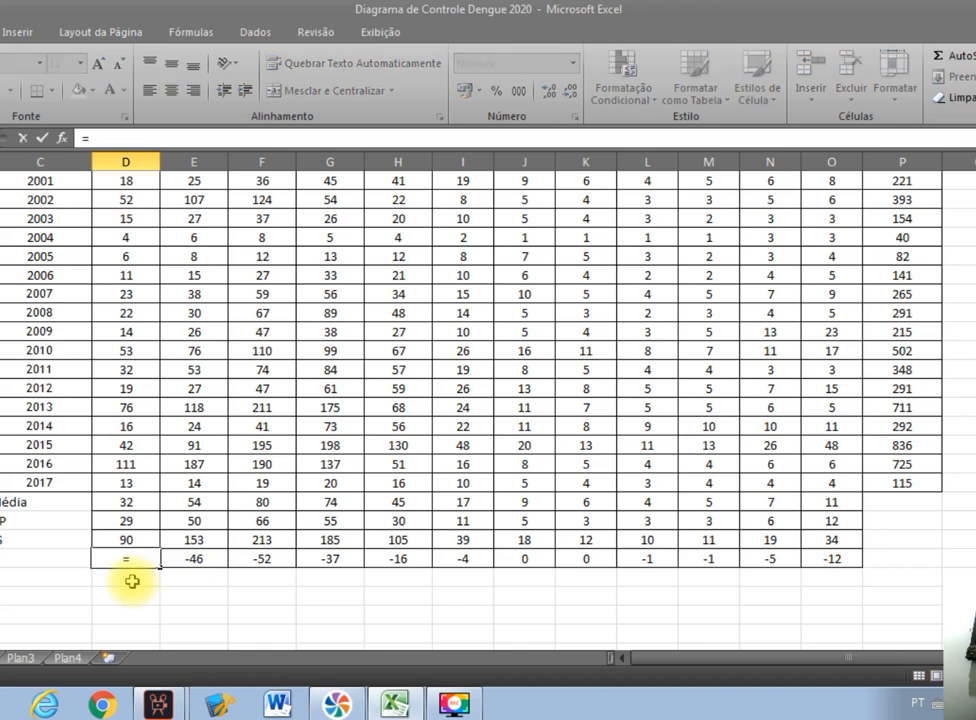
{"action": "type", "text": "("}
{"action": "left_click", "coordinate": [133, 500]}
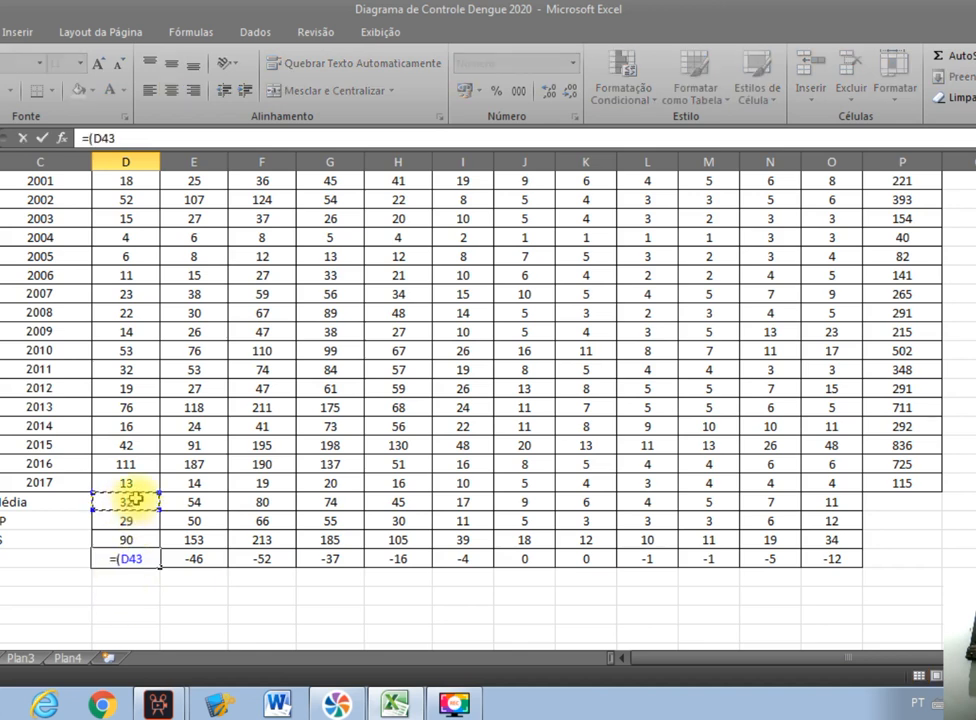
{"action": "type", "text": ")-2*"}
{"action": "left_click", "coordinate": [141, 520]}
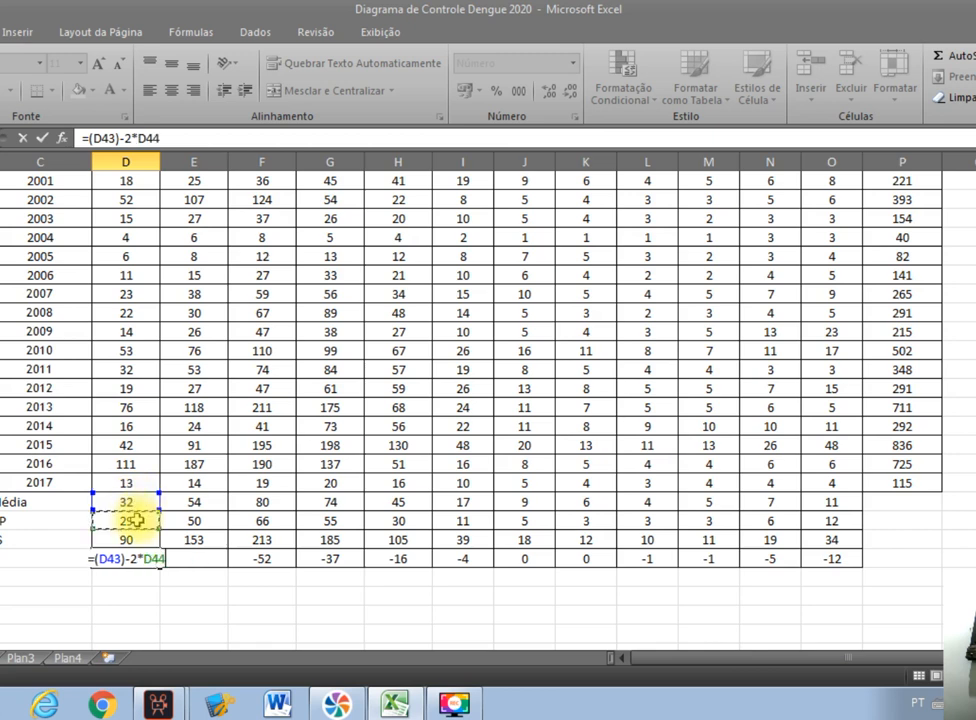
{"action": "key", "text": "Return"}
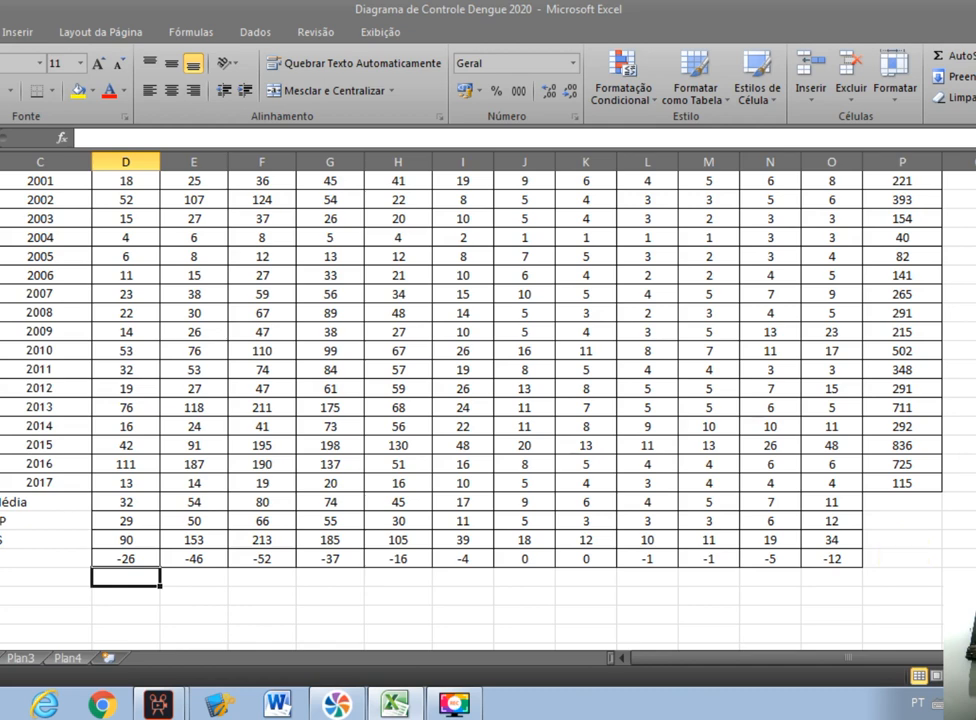
- Insert a basic 2D line chart from the month header, 2017, Média, LS and LI rows through December, and delete it
{"action": "scroll", "coordinate": [470, 400], "scroll_direction": "up", "scroll_amount": 2}
{"action": "scroll", "coordinate": [470, 400], "scroll_direction": "down", "scroll_amount": 1}
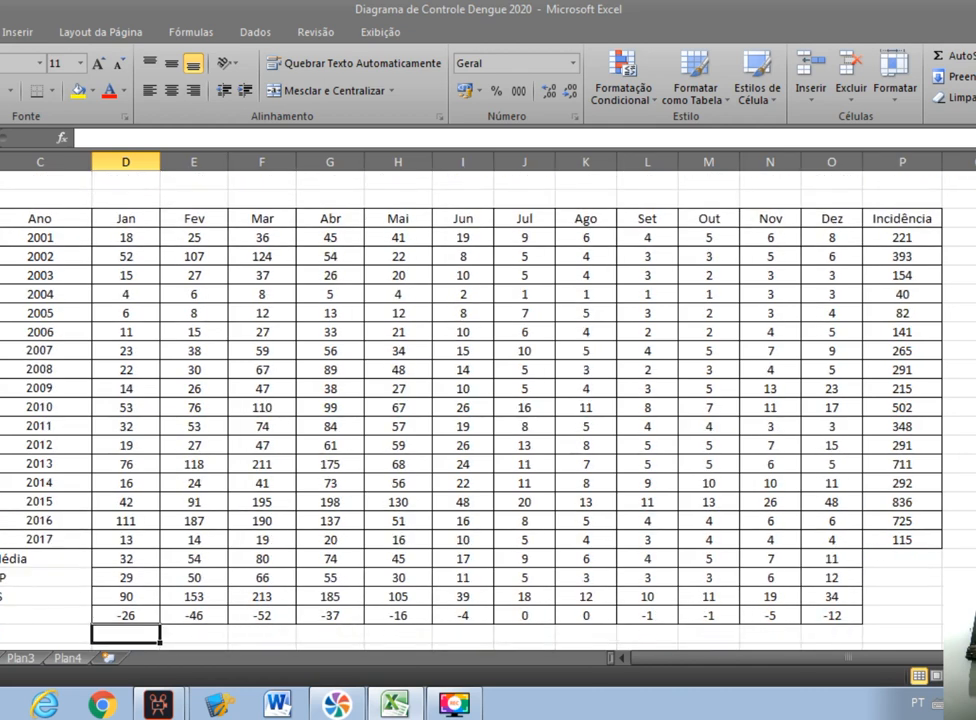
{"action": "left_click_drag", "start_coordinate": [33, 220], "coordinate": [827, 218]}
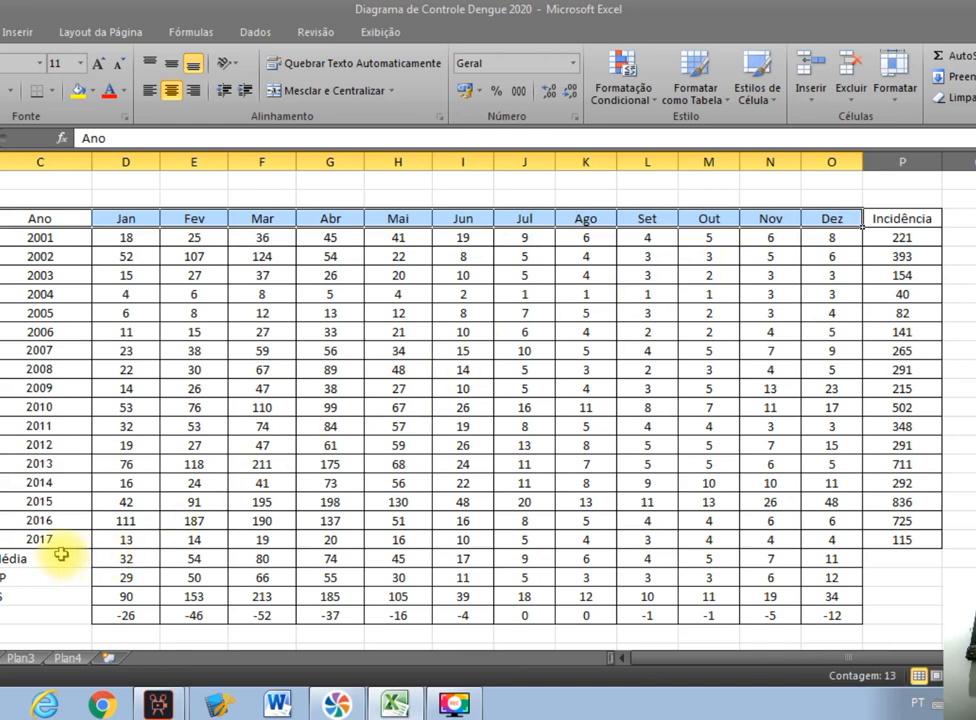
{"action": "left_click_drag", "start_coordinate": [60, 541], "coordinate": [820, 539]}
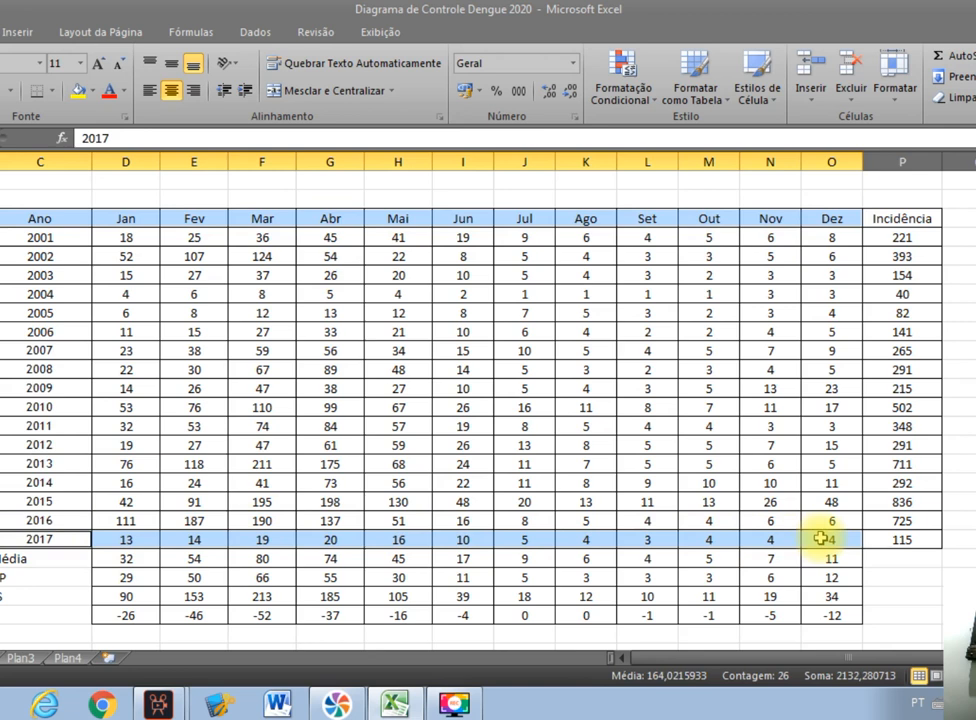
{"action": "left_click", "coordinate": [43, 559], "text": "ctrl"}
{"action": "left_click_drag", "start_coordinate": [43, 559], "coordinate": [832, 561]}
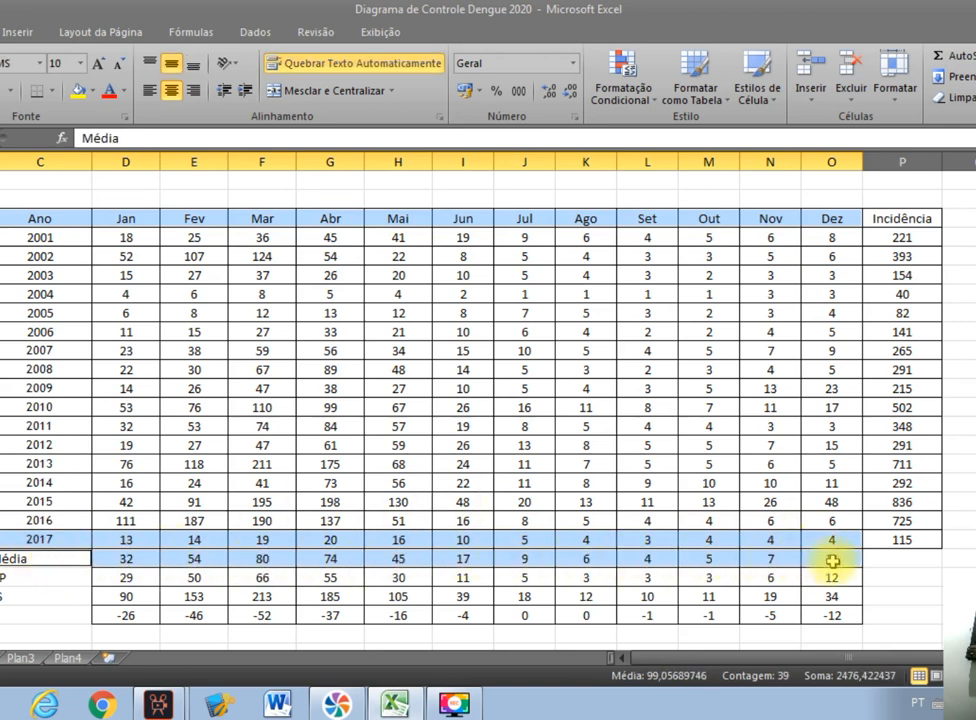
{"action": "left_click", "coordinate": [15, 598], "text": "ctrl"}
{"action": "left_click_drag", "start_coordinate": [260, 600], "coordinate": [834, 608]}
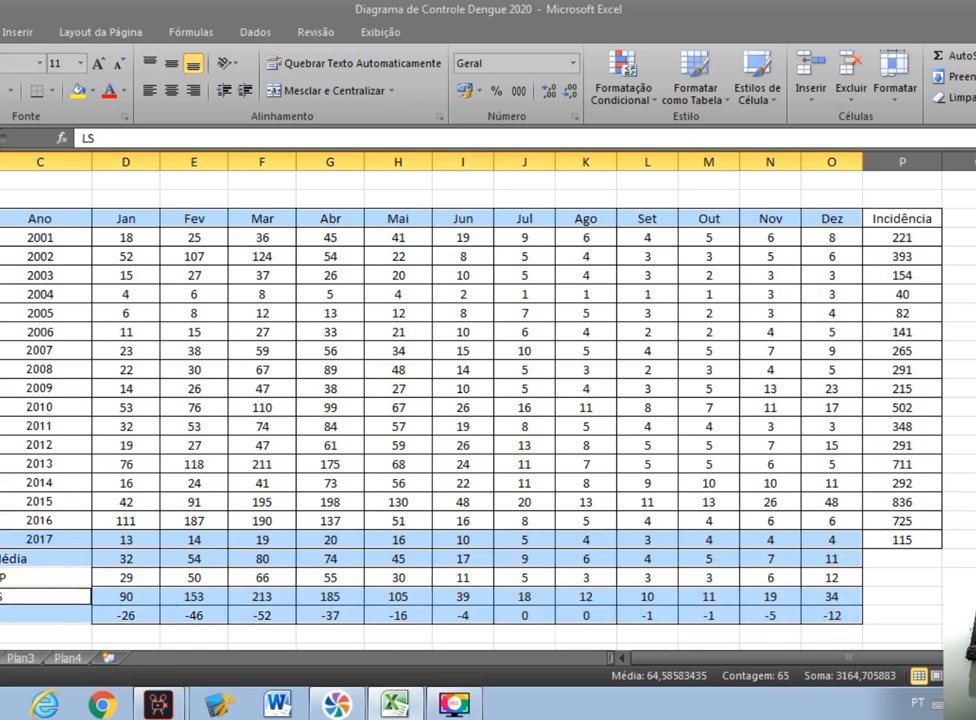
{"action": "left_click", "coordinate": [25, 38]}
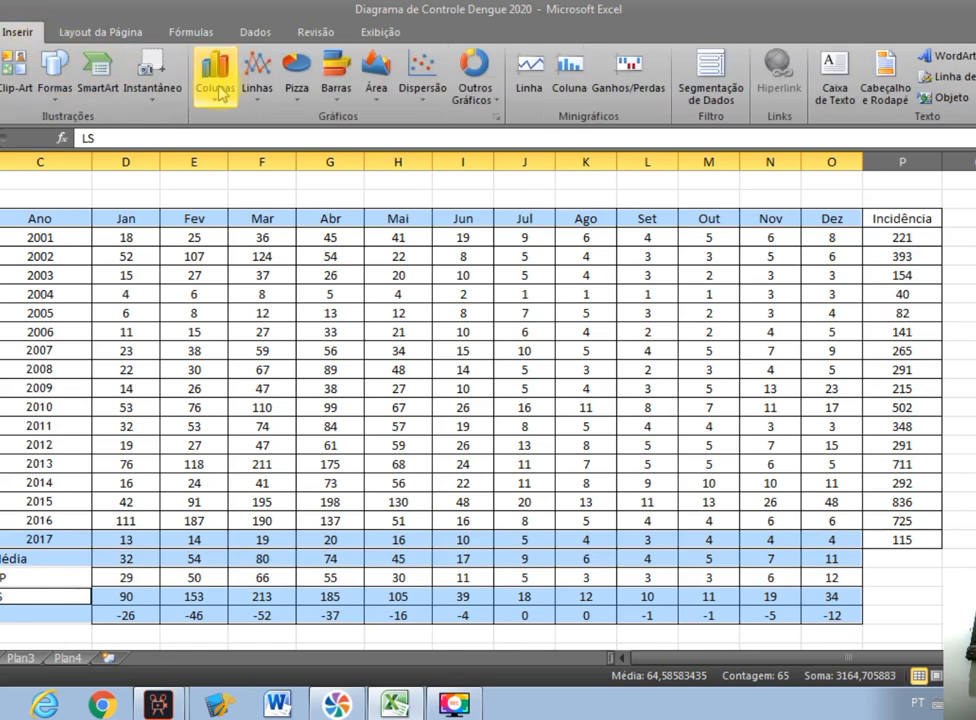
{"action": "left_click", "coordinate": [257, 90]}
{"action": "left_click", "coordinate": [264, 150]}
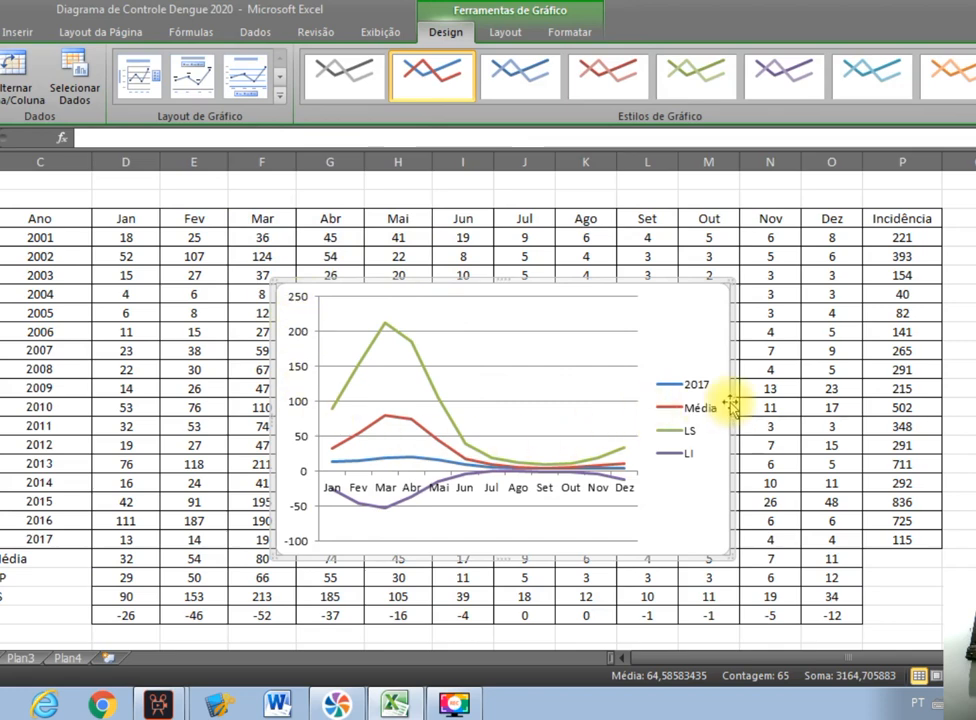
{"action": "key", "text": "Delete"}
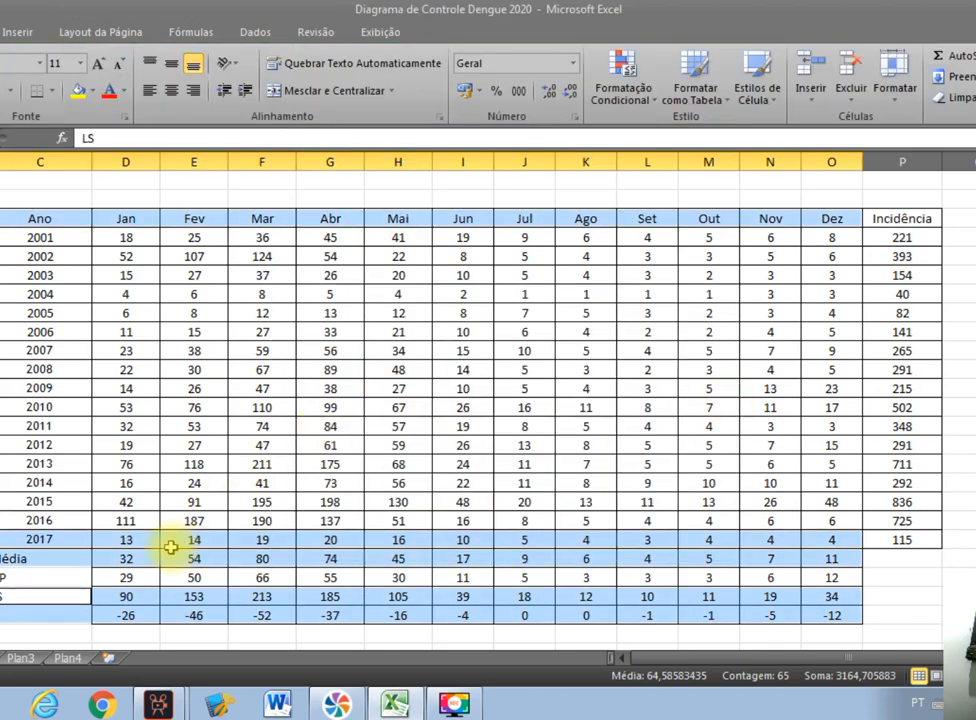
- Open the Plan3 control diagram and examine its legend and the Média, LS, LI and 2017 lines one by one
{"action": "left_click", "coordinate": [18, 658]}
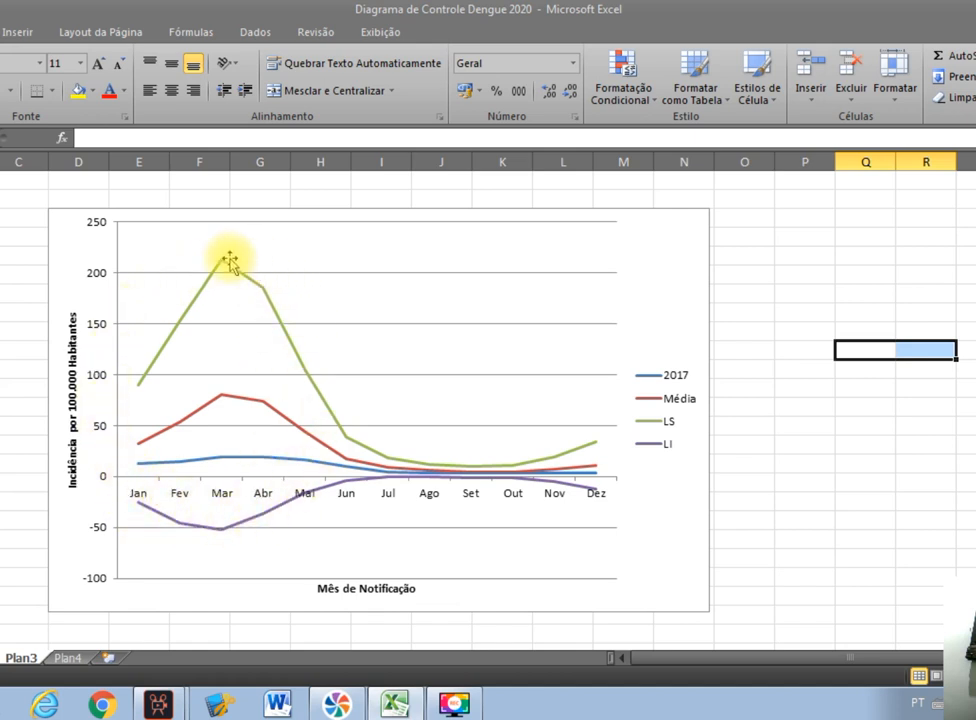
{"action": "mouse_move", "coordinate": [155, 518]}
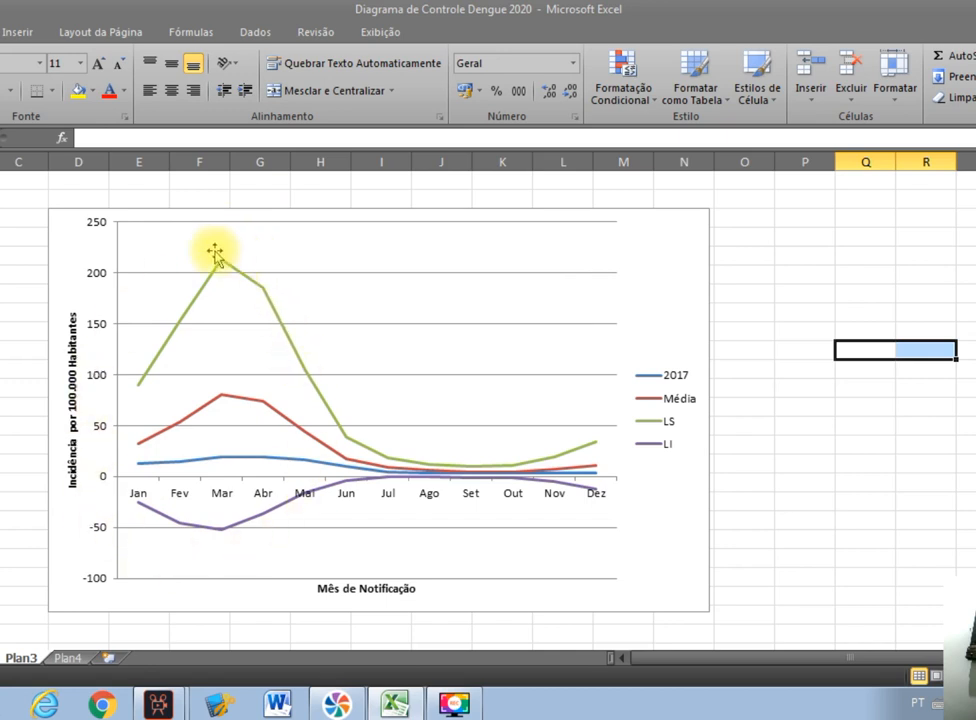
{"action": "left_click", "coordinate": [655, 401]}
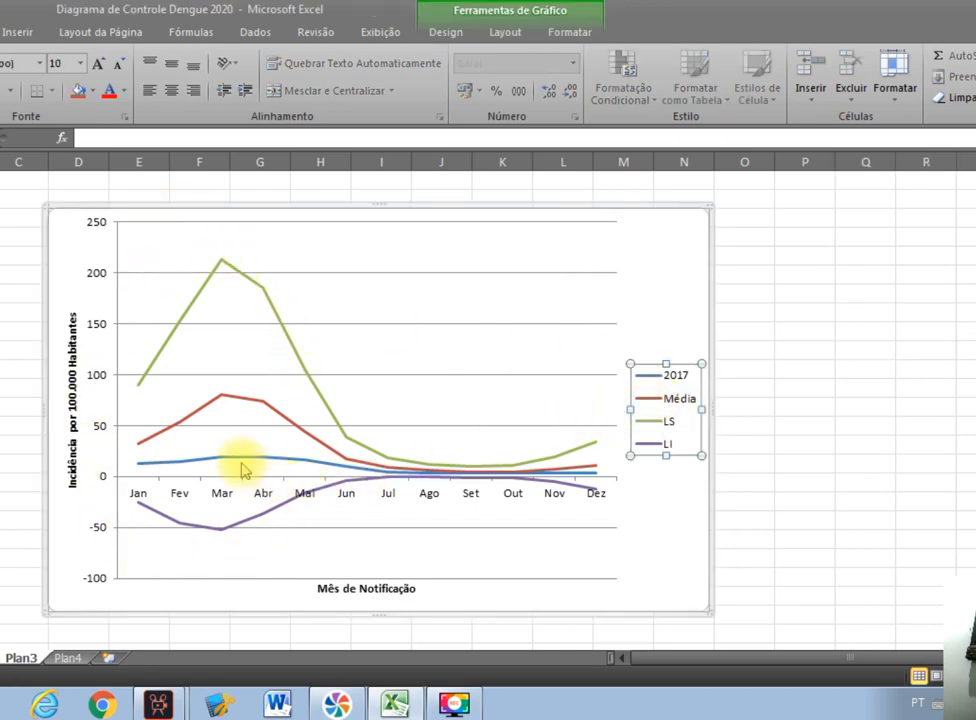
{"action": "left_click", "coordinate": [227, 397]}
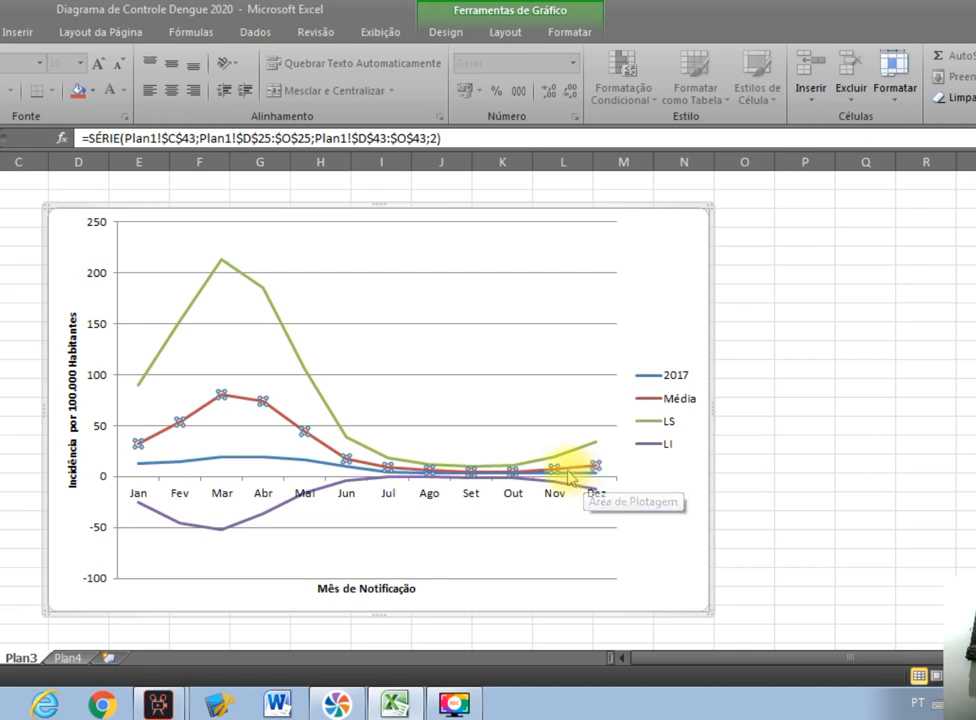
{"action": "left_click", "coordinate": [141, 380]}
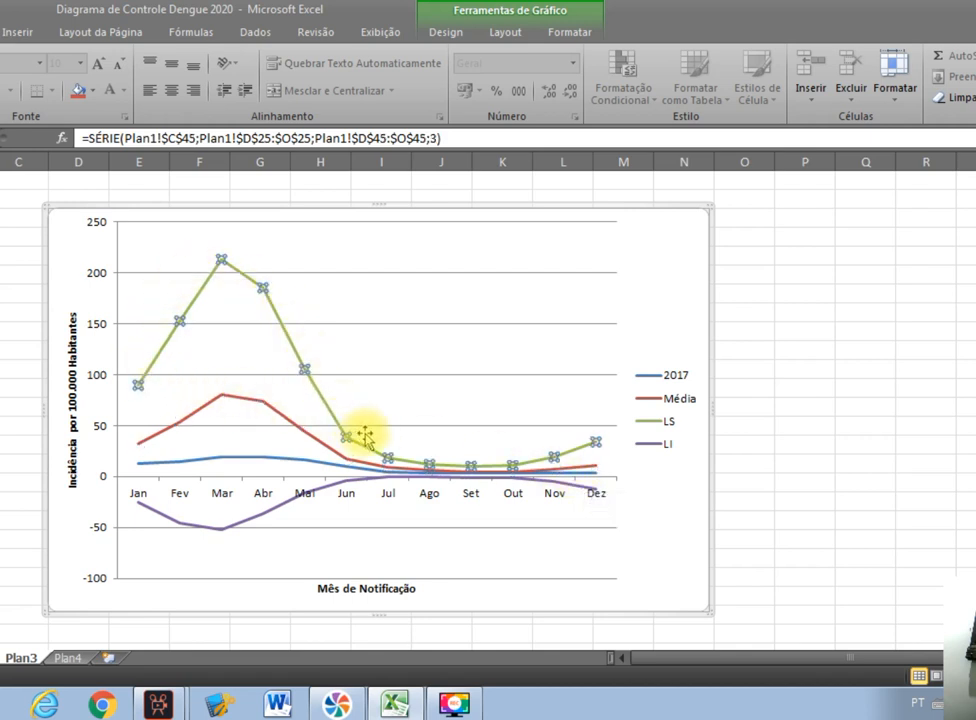
{"action": "left_click", "coordinate": [170, 521]}
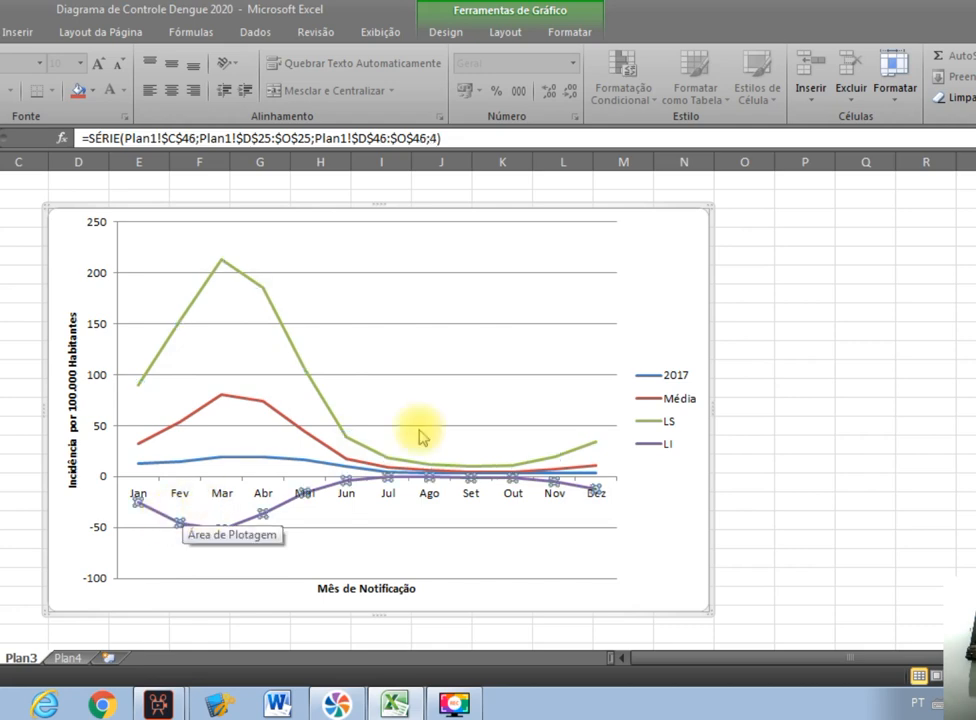
{"action": "left_click", "coordinate": [257, 465]}
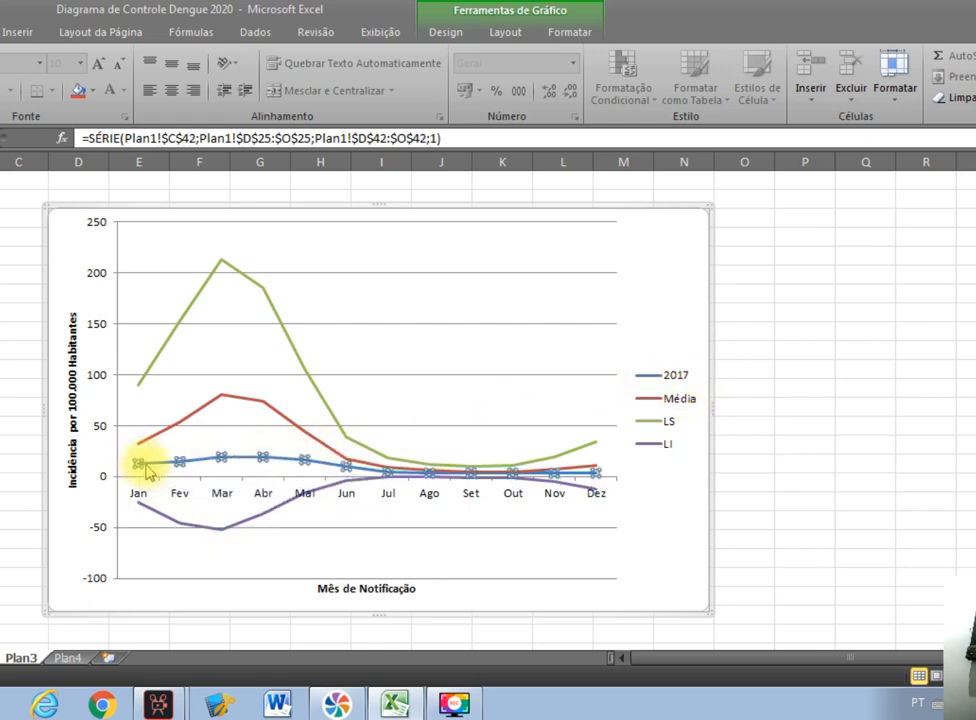
{"action": "mouse_move", "coordinate": [146, 470]}
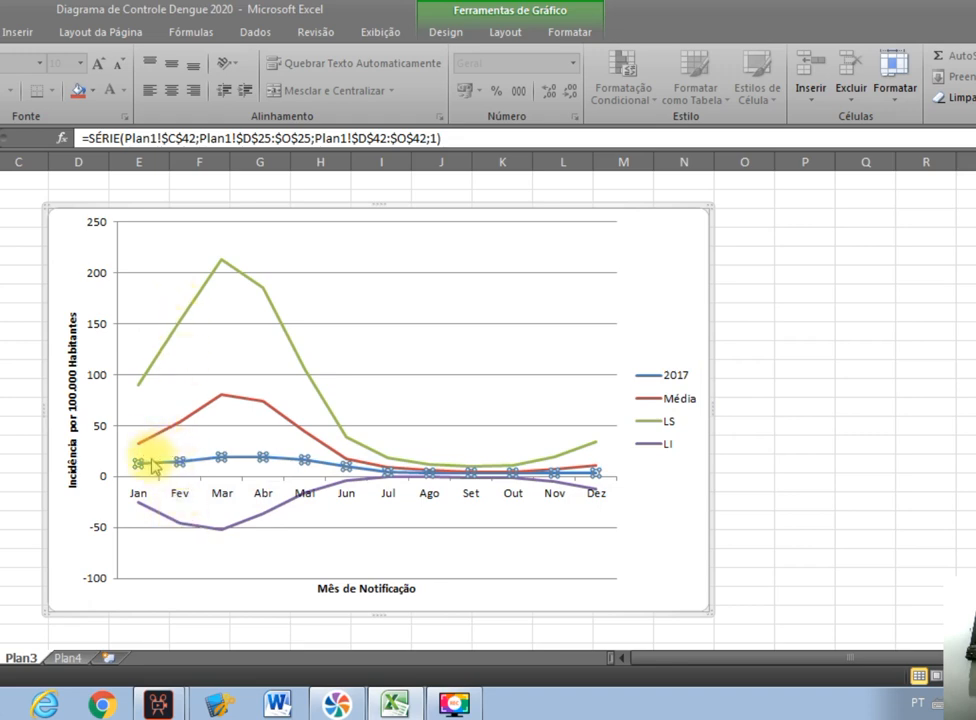
{"action": "mouse_move", "coordinate": [176, 461]}
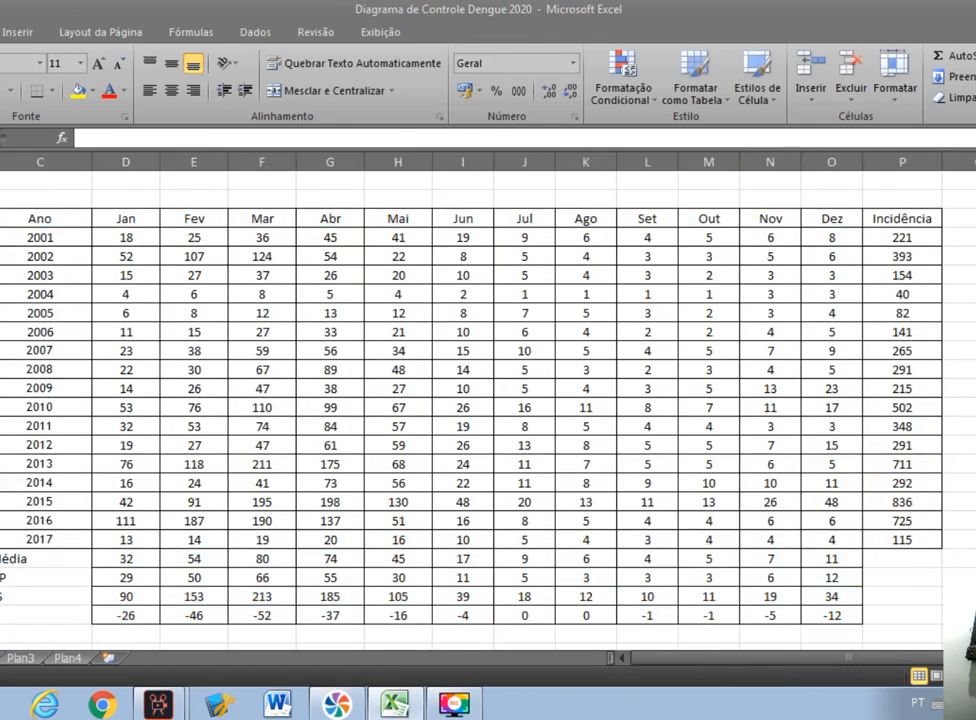
- Highlight the 2002, 2010, 2013 and 2015 rows of the monthly incidence table one after another
{"action": "left_click_drag", "start_coordinate": [74, 256], "coordinate": [901, 256]}
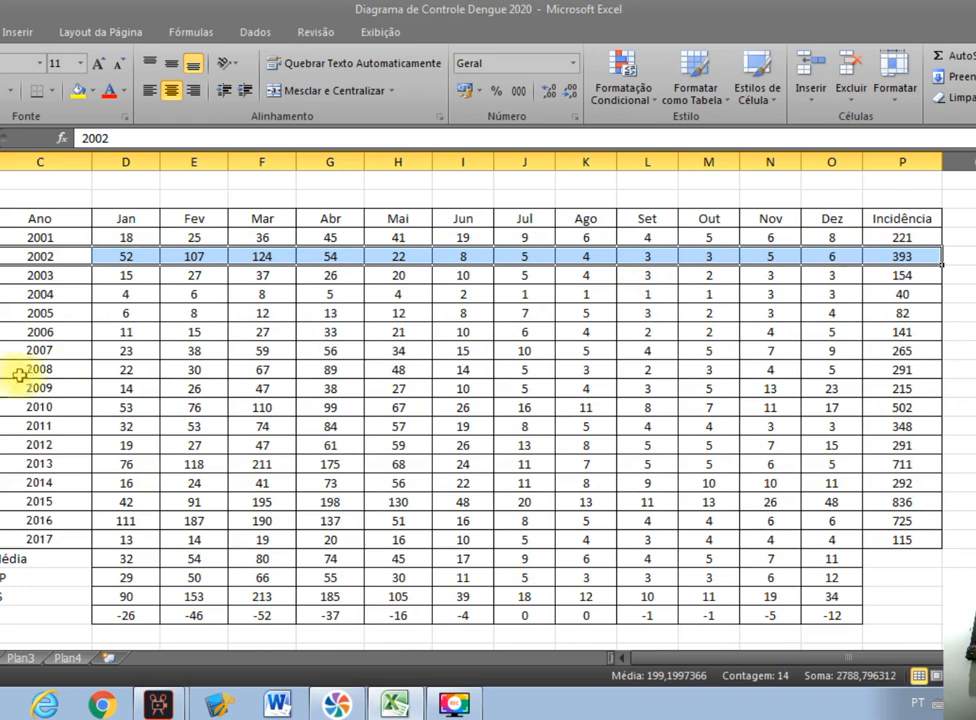
{"action": "left_click", "coordinate": [45, 405]}
{"action": "left_click_drag", "start_coordinate": [45, 405], "coordinate": [937, 406]}
{"action": "left_click_drag", "start_coordinate": [26, 463], "coordinate": [871, 463]}
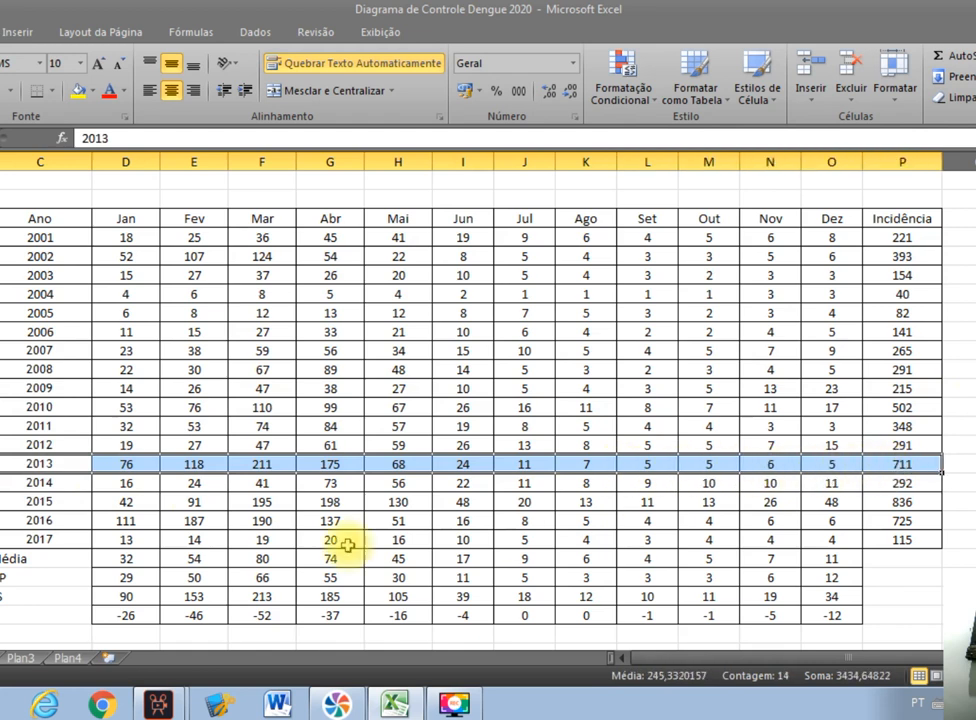
{"action": "left_click_drag", "start_coordinate": [8, 508], "coordinate": [918, 503]}
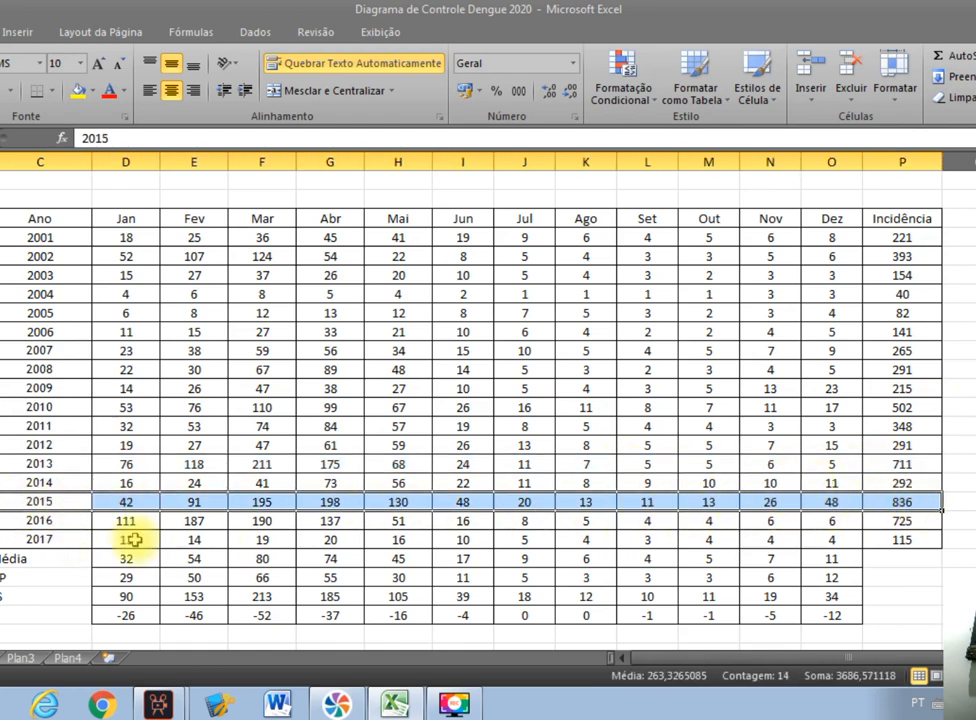
- Open the annual incidence chart for 2001 to 2017 and examine its peak years
{"action": "left_click", "coordinate": [2, 660]}
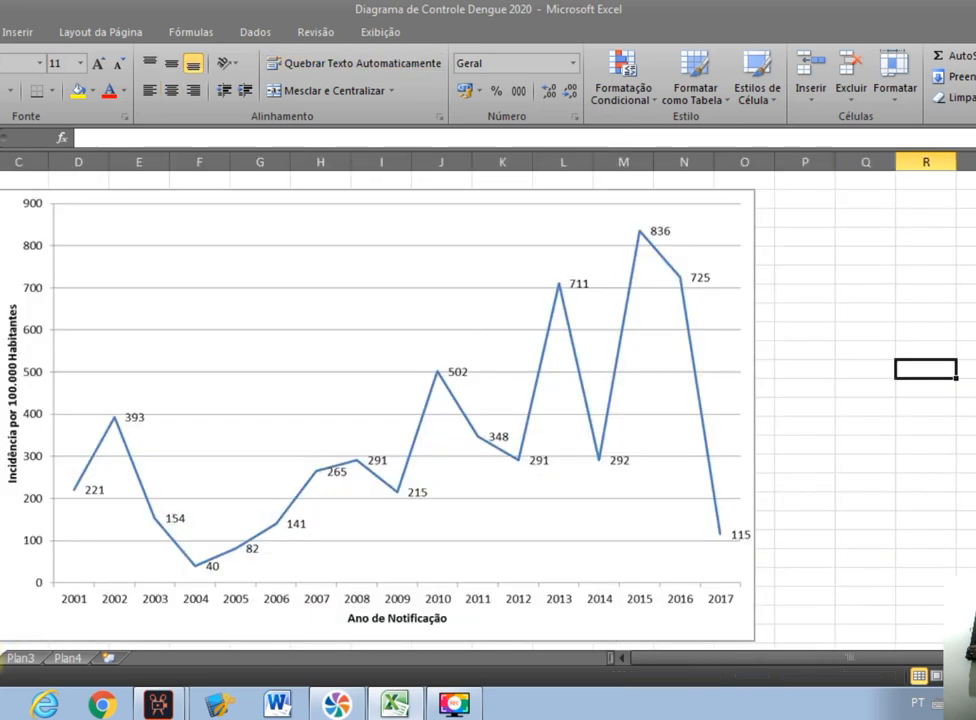
{"action": "left_click", "coordinate": [113, 428]}
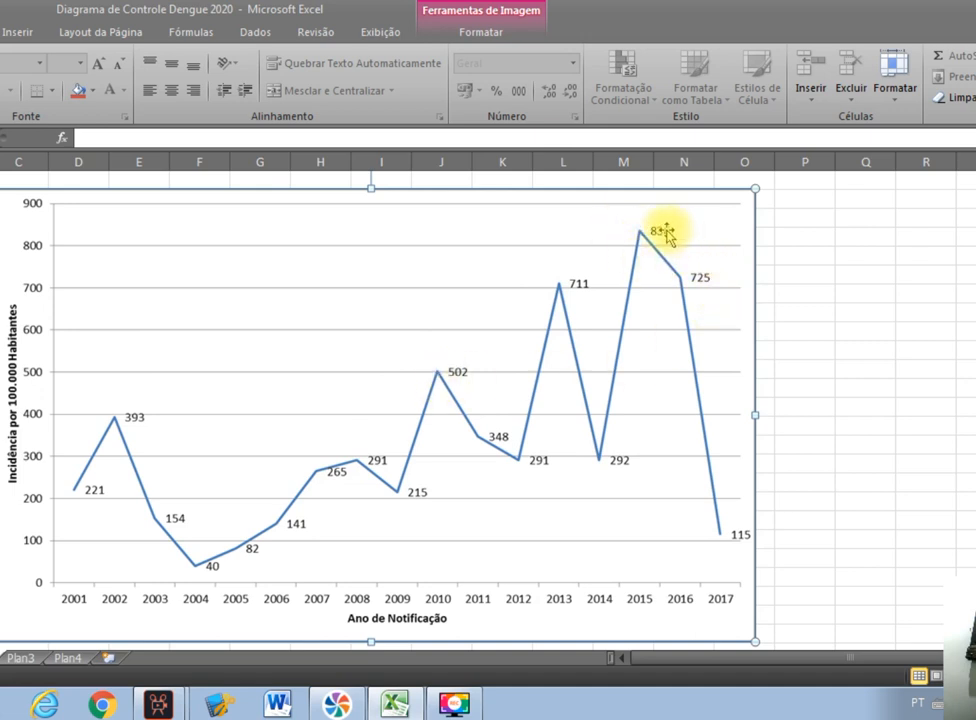
{"action": "left_click", "coordinate": [891, 255]}
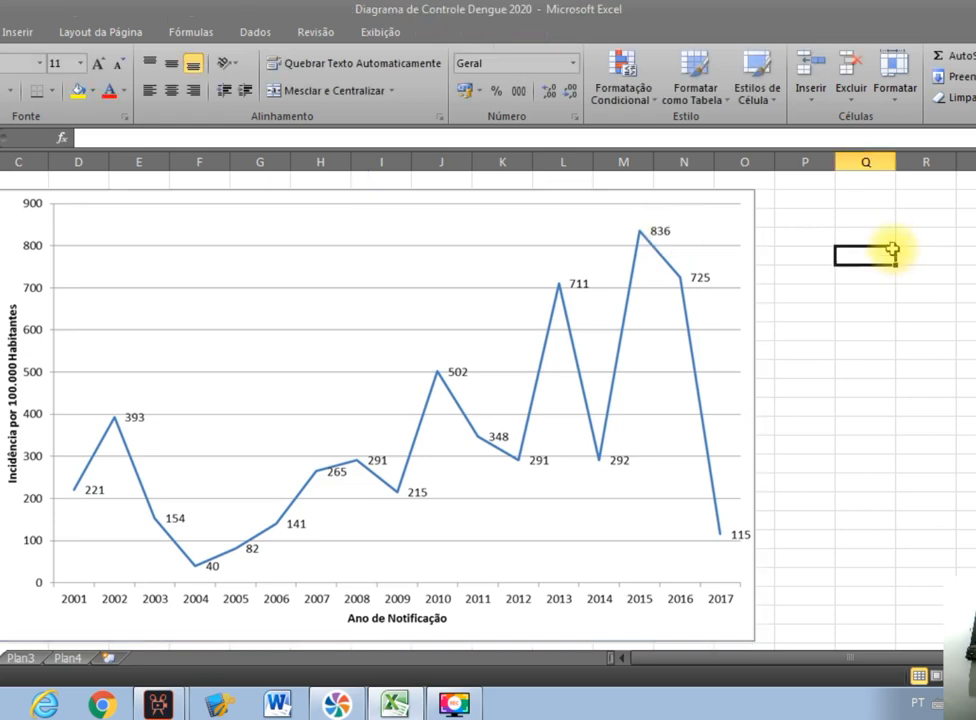
- Open Plan4 and examine which years its incidence table lists, highlighting the 2015 row from January to December
{"action": "left_click", "coordinate": [72, 658]}
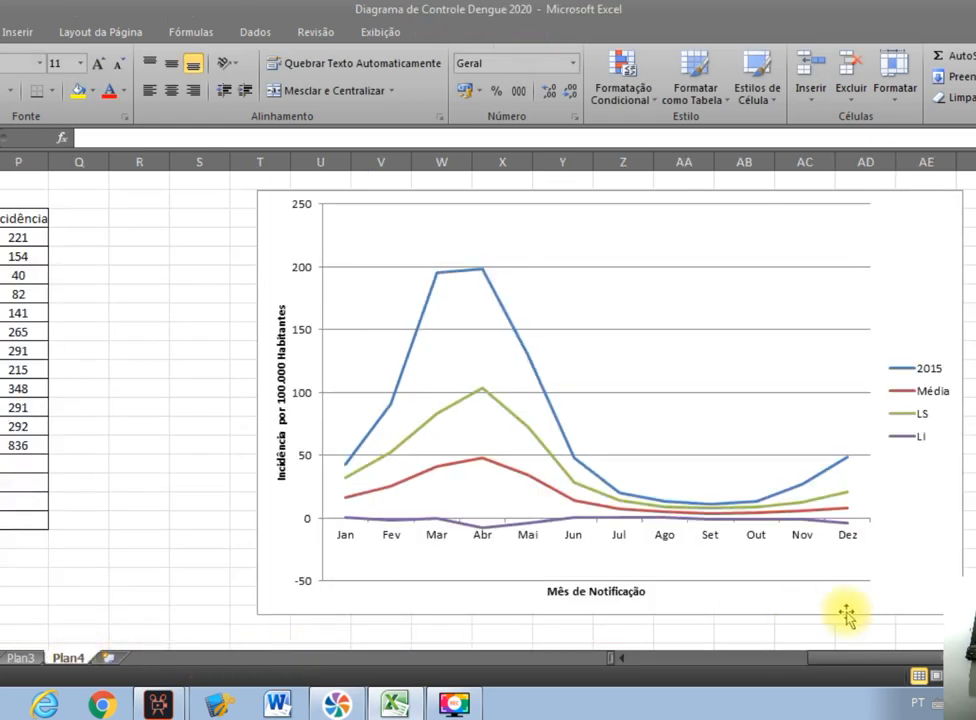
{"action": "left_click_drag", "start_coordinate": [865, 660], "coordinate": [641, 665]}
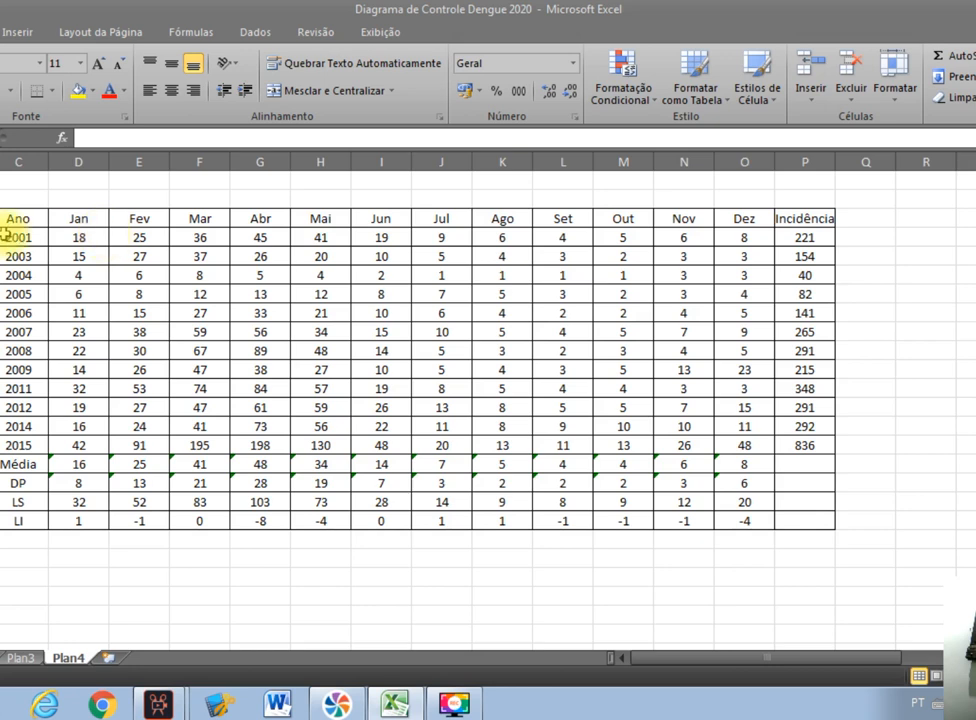
{"action": "left_click", "coordinate": [18, 244]}
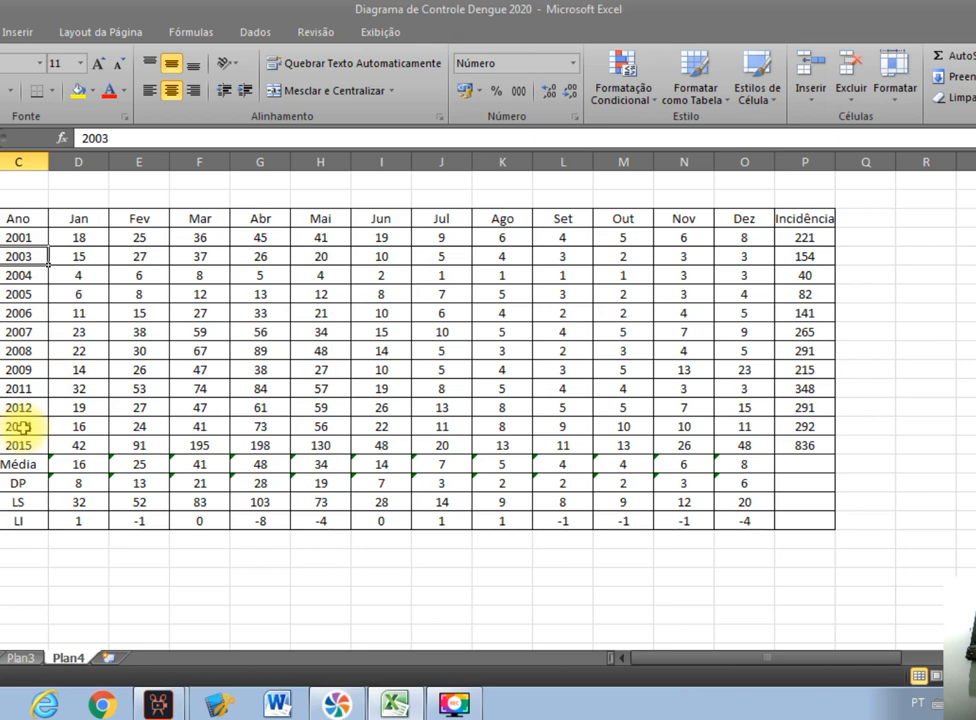
{"action": "left_click_drag", "start_coordinate": [22, 445], "coordinate": [767, 447]}
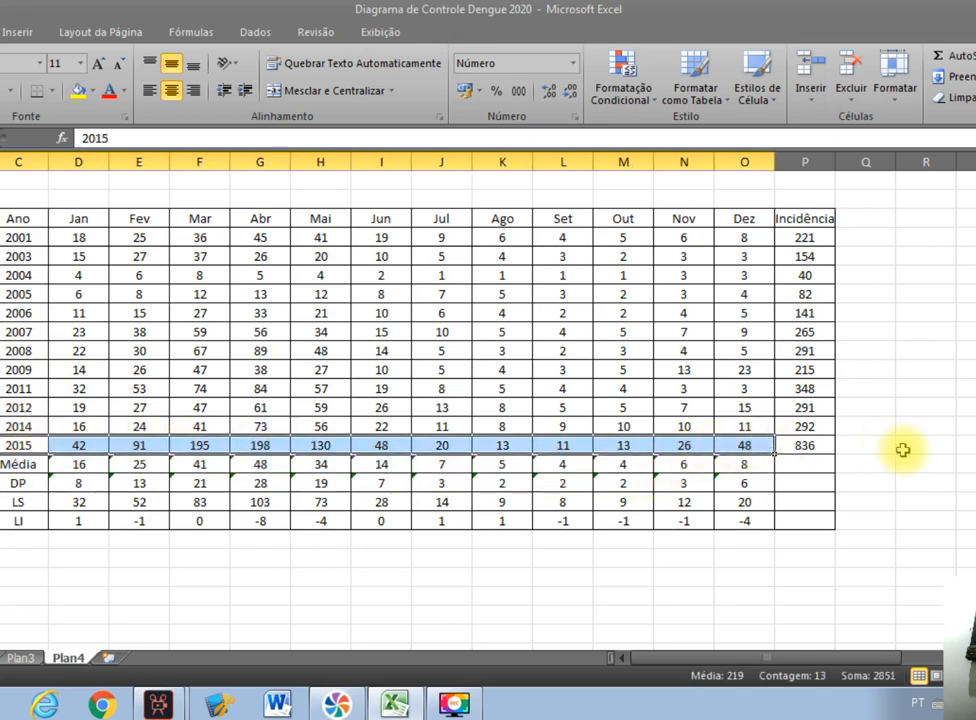
{"action": "left_click", "coordinate": [863, 442]}
- Inspect the January formulas for Média, DP, LS and LI in the Plan4 table, highlighting the Média row through December
{"action": "left_click", "coordinate": [80, 237]}
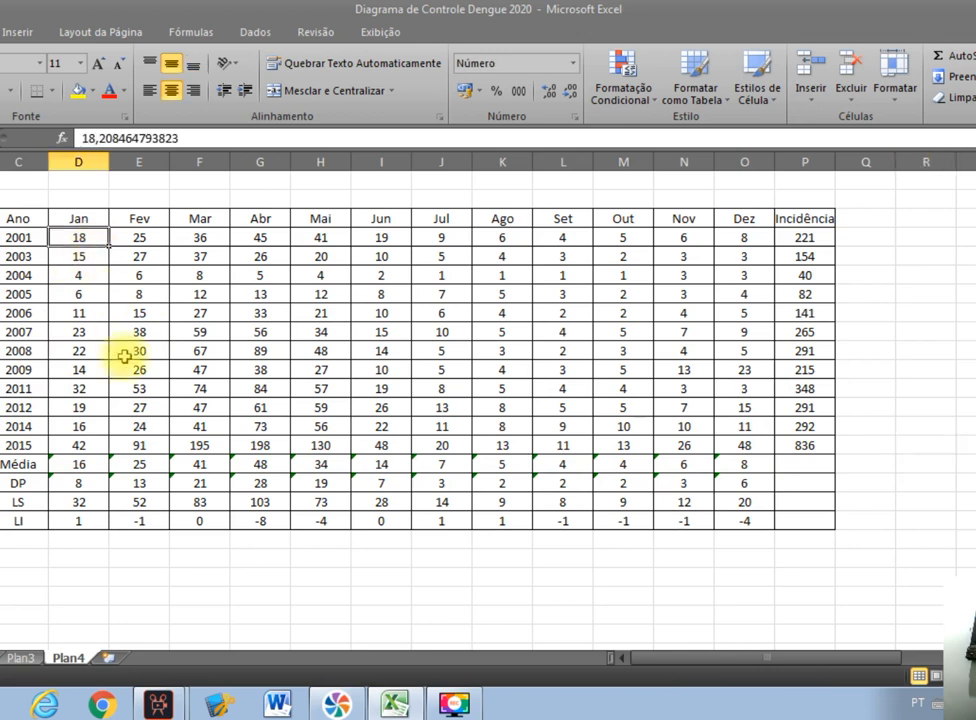
{"action": "left_click", "coordinate": [86, 464]}
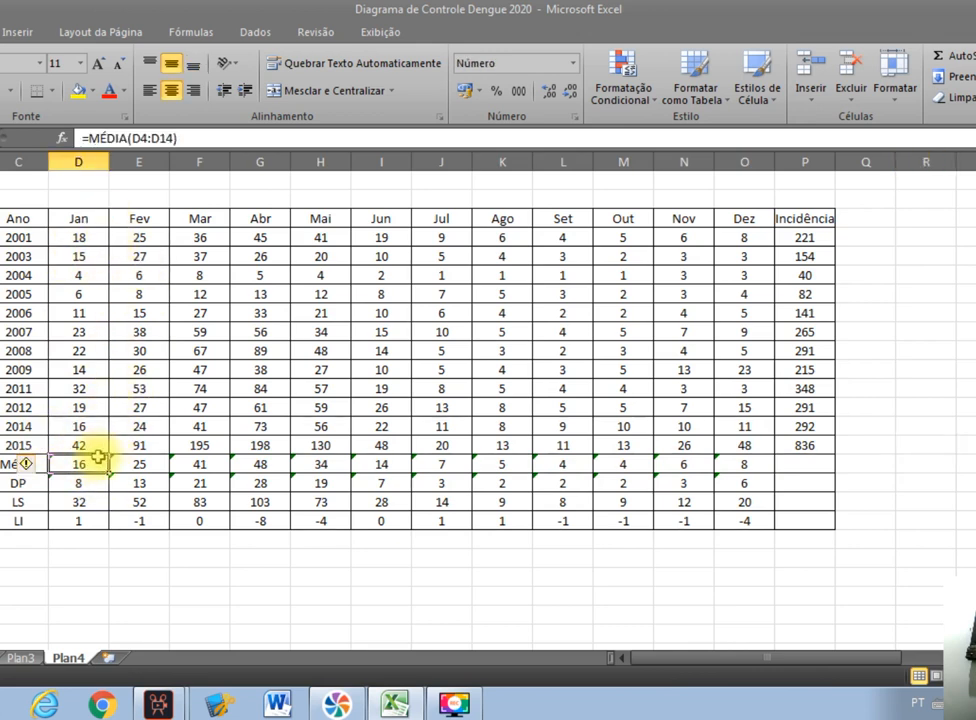
{"action": "left_click_drag", "start_coordinate": [81, 462], "coordinate": [740, 464]}
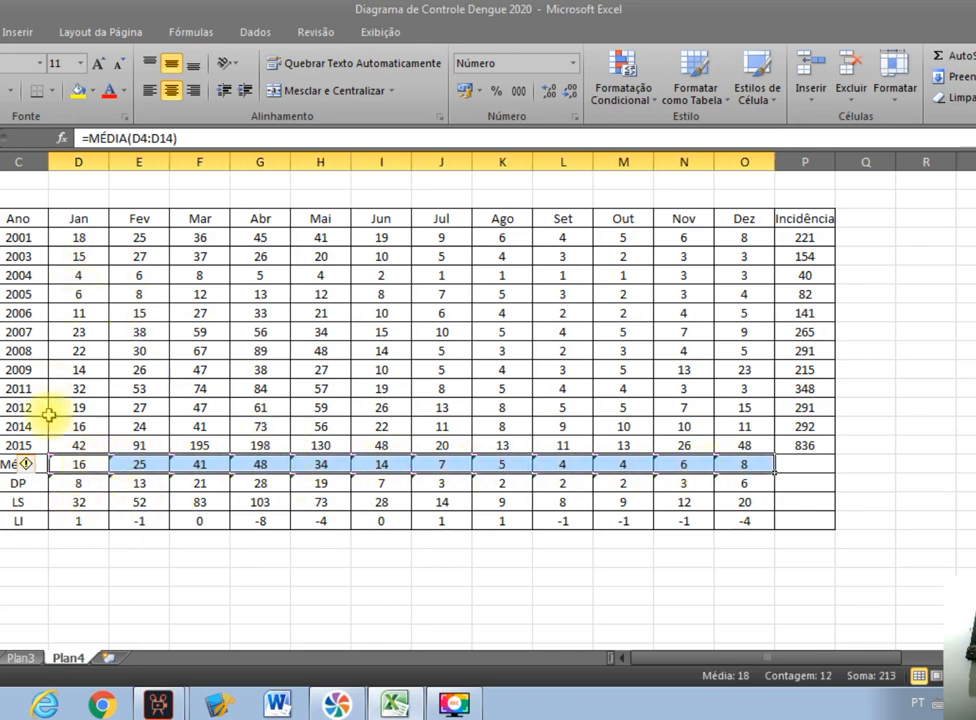
{"action": "left_click", "coordinate": [82, 481]}
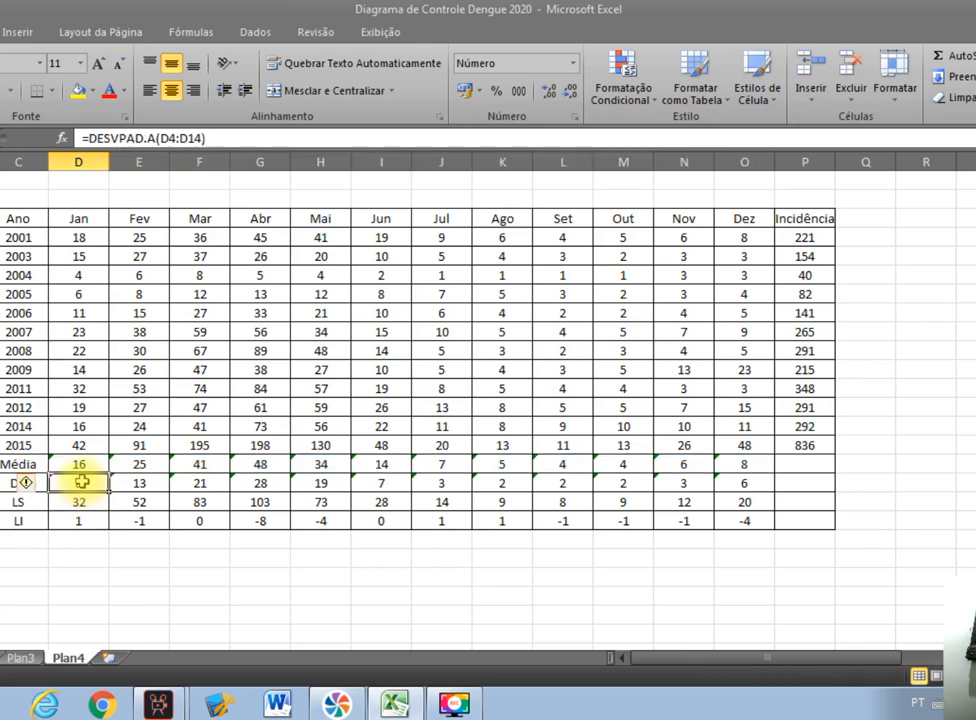
{"action": "left_click", "coordinate": [79, 502]}
{"action": "left_click", "coordinate": [79, 521]}
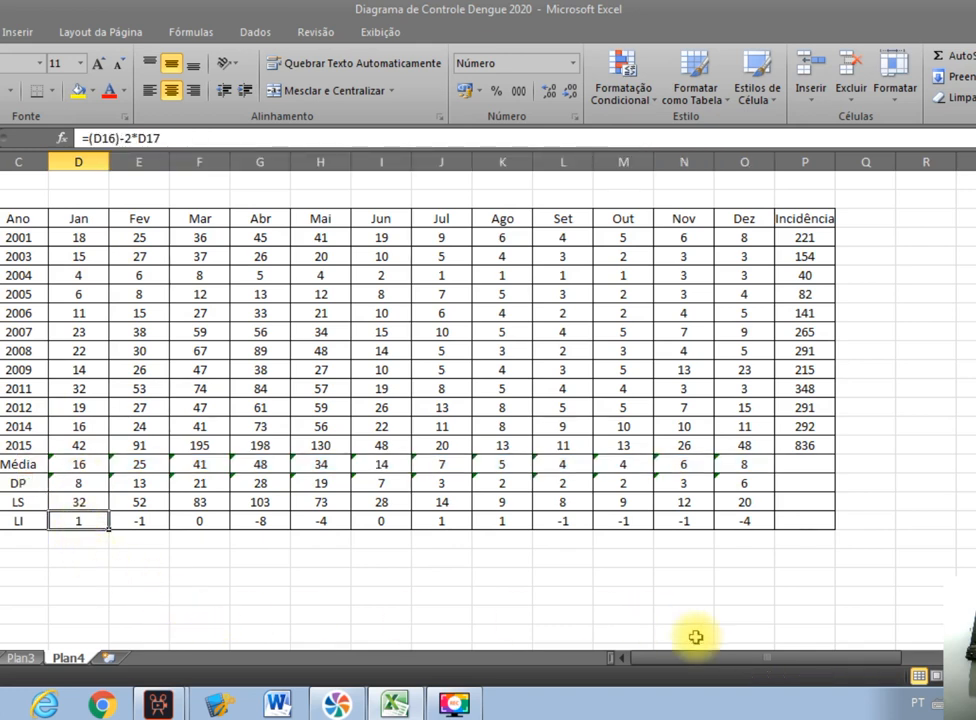
- Examine the Média, LS, LI and 2015 lines in the Plan4 control diagram and return to its data table
{"action": "left_click_drag", "start_coordinate": [767, 657], "coordinate": [945, 655]}
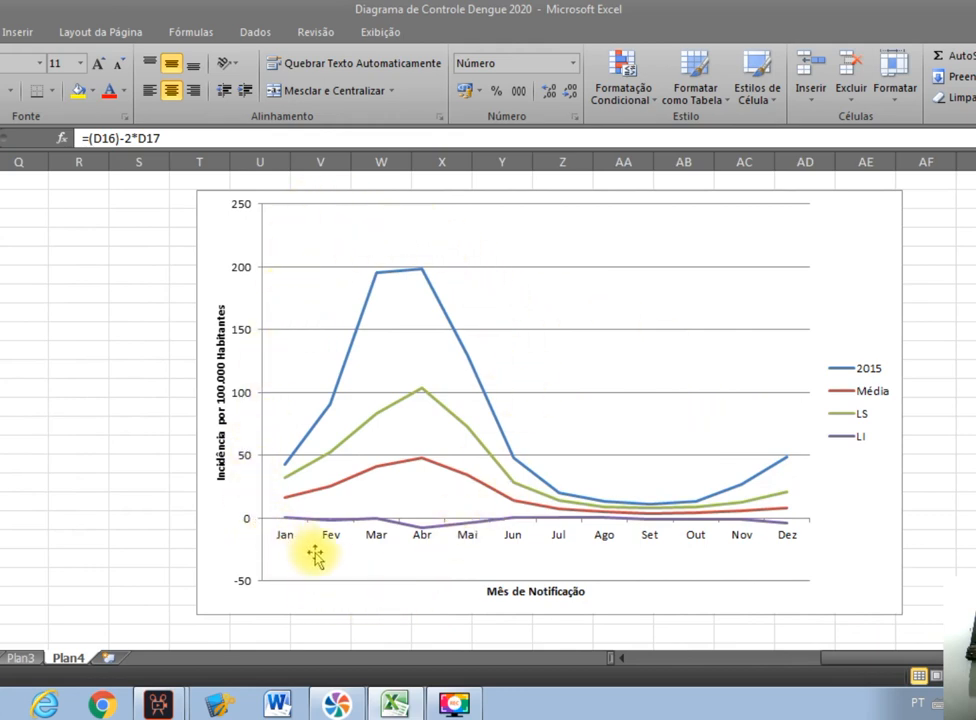
{"action": "left_click", "coordinate": [388, 474]}
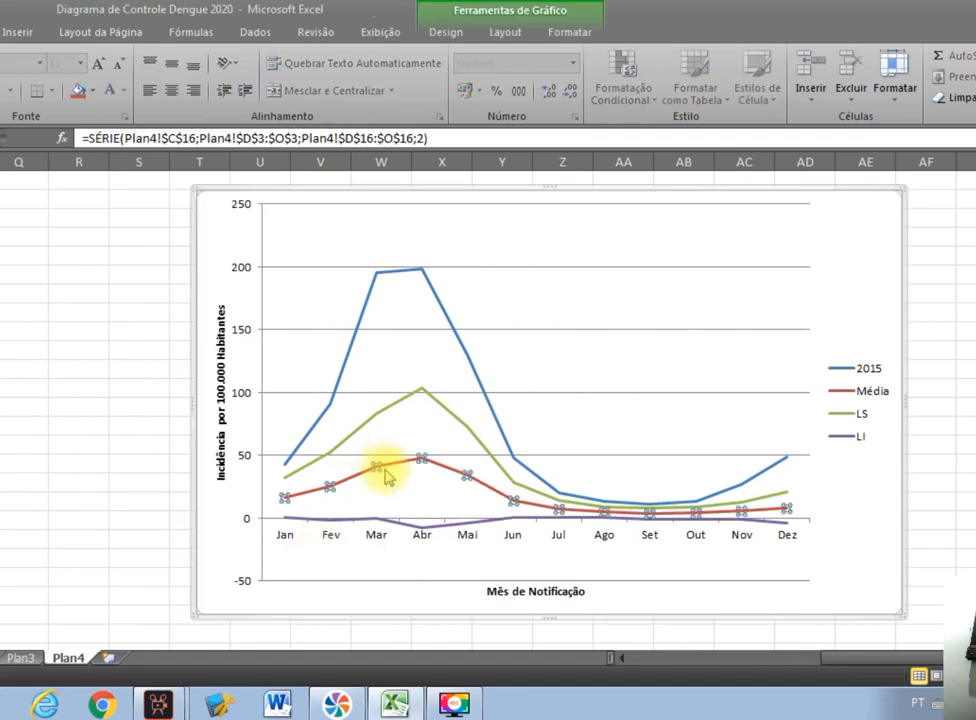
{"action": "left_click", "coordinate": [388, 408]}
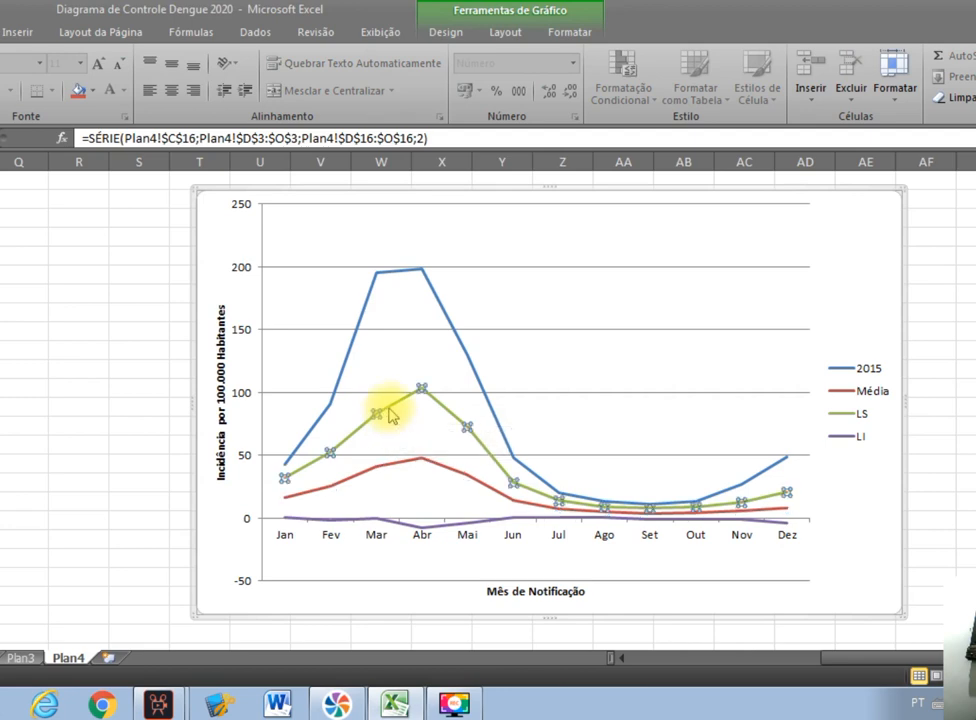
{"action": "left_click", "coordinate": [403, 524]}
{"action": "left_click", "coordinate": [436, 300]}
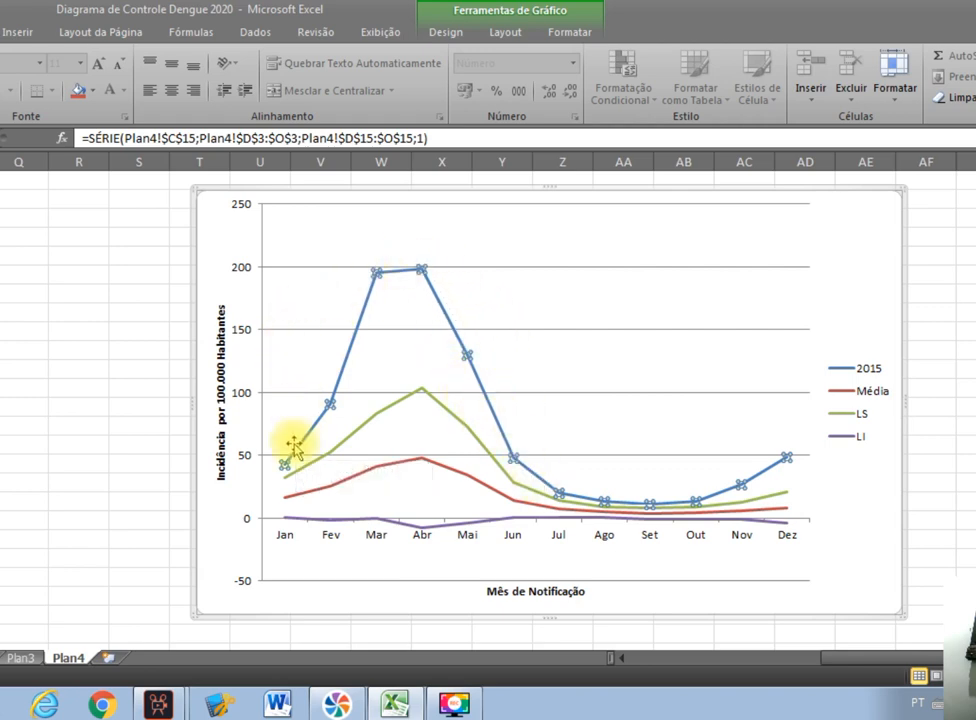
{"action": "mouse_move", "coordinate": [543, 489]}
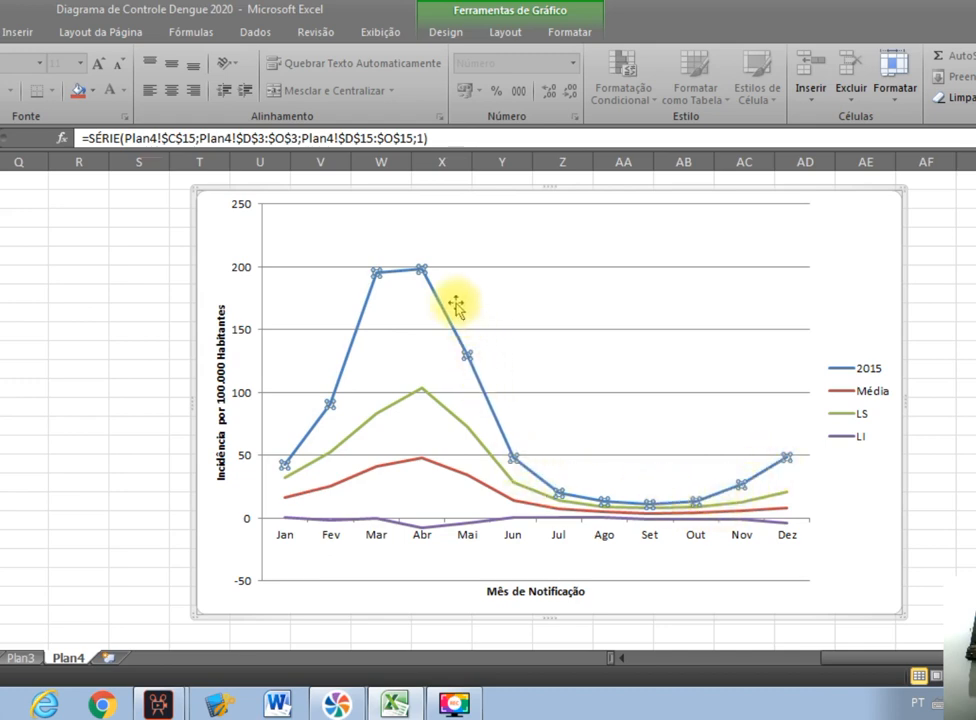
{"action": "left_click_drag", "start_coordinate": [862, 656], "coordinate": [640, 645]}
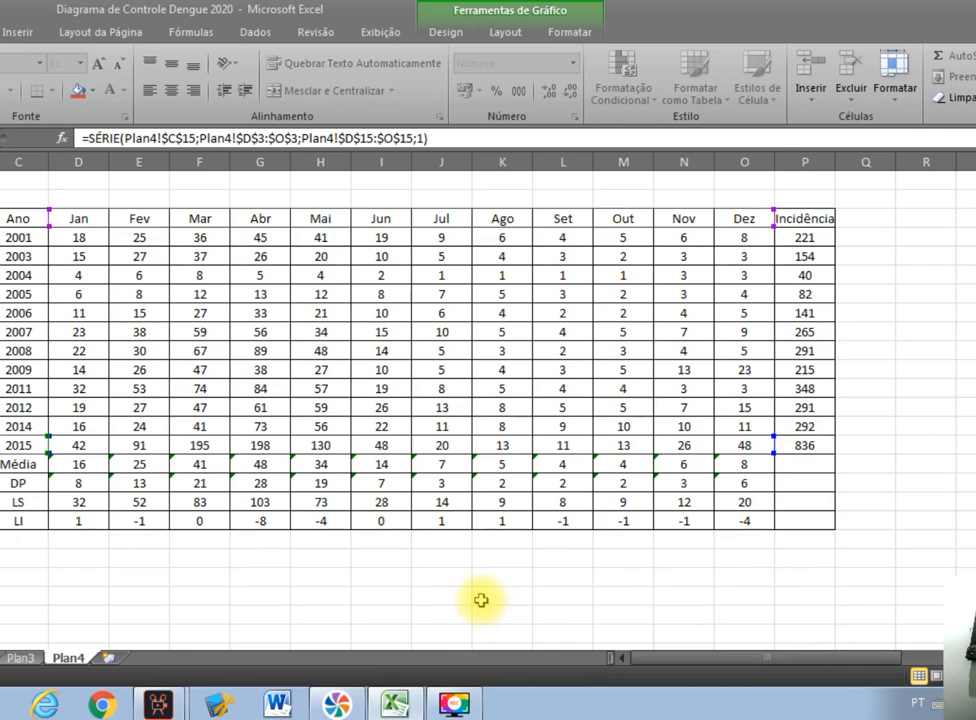